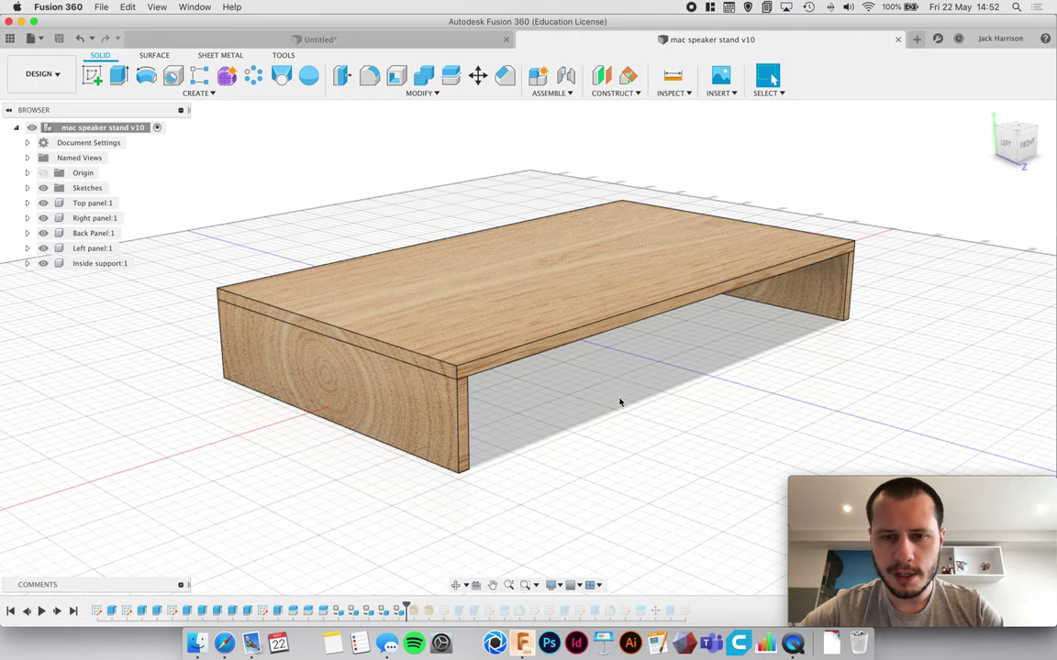
- Undo the earlier conversion of the inside support into a component
middle_drag(620, 401, 585, 404)
shift+middle_drag(684, 365, 657, 373)
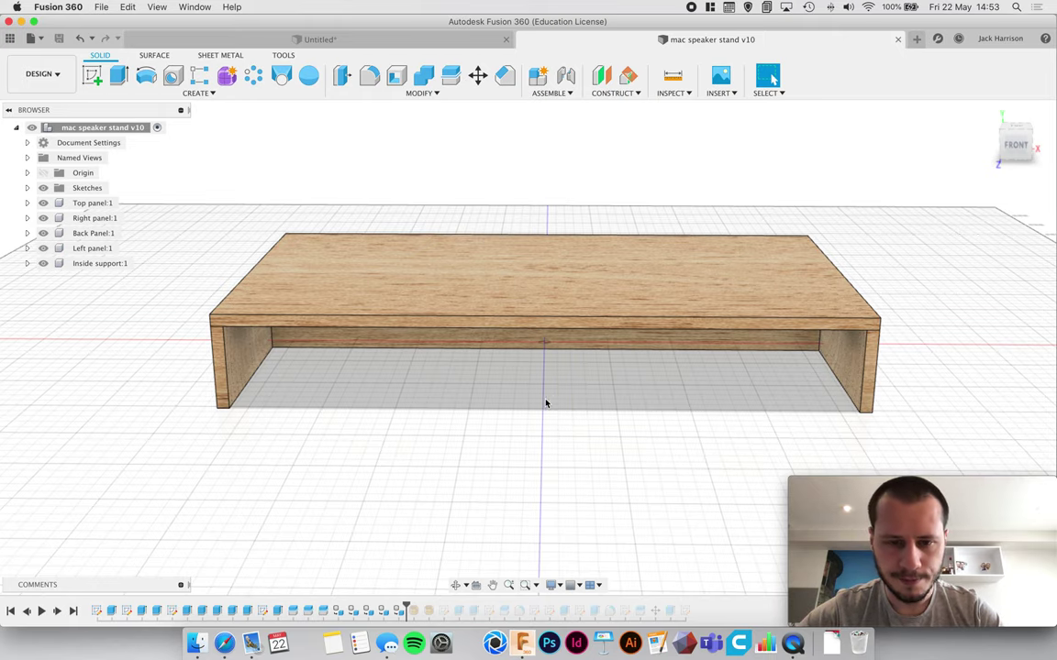
mouse_move(558, 392)
middle_down()
mouse_move(500, 389)
mouse_move(593, 395)
mouse_move(565, 378)
middle_up()
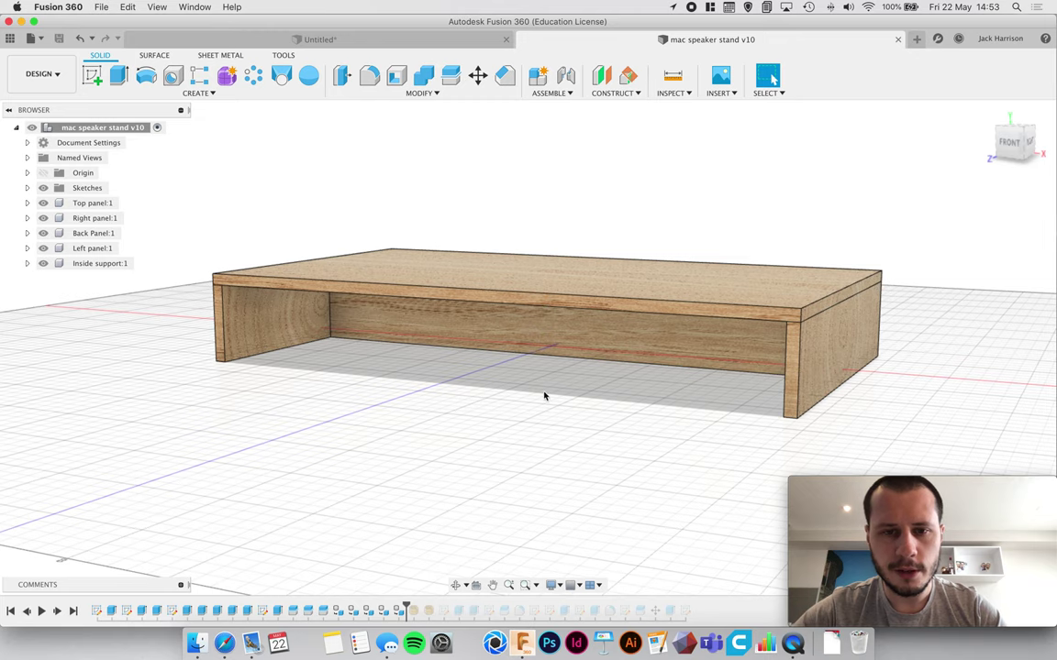
shift+middle_drag(501, 351, 163, 251)
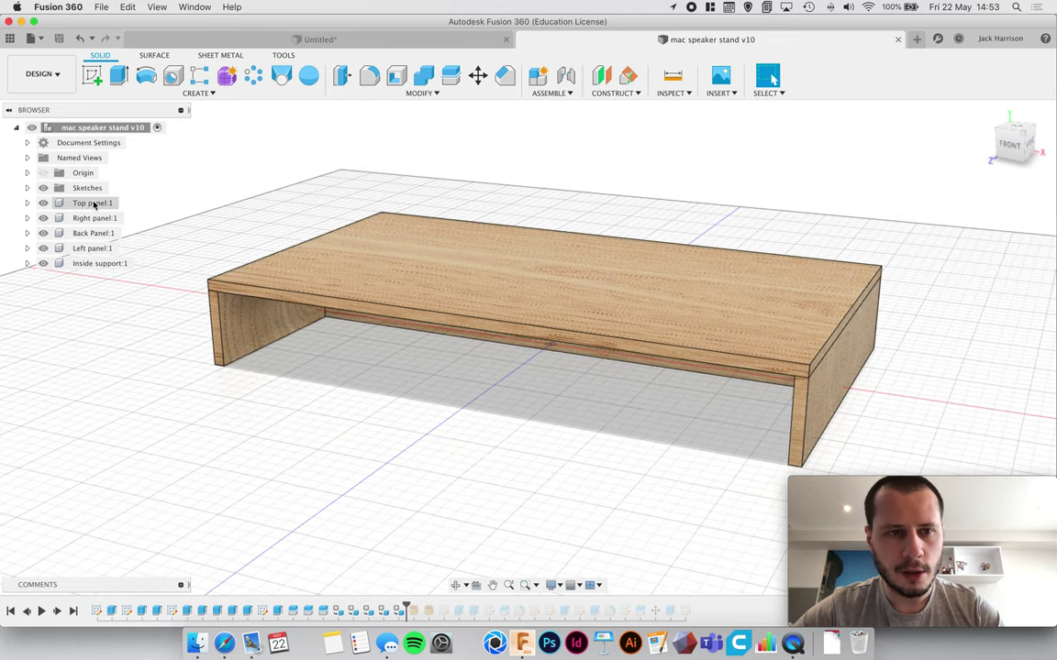
key(super+z)
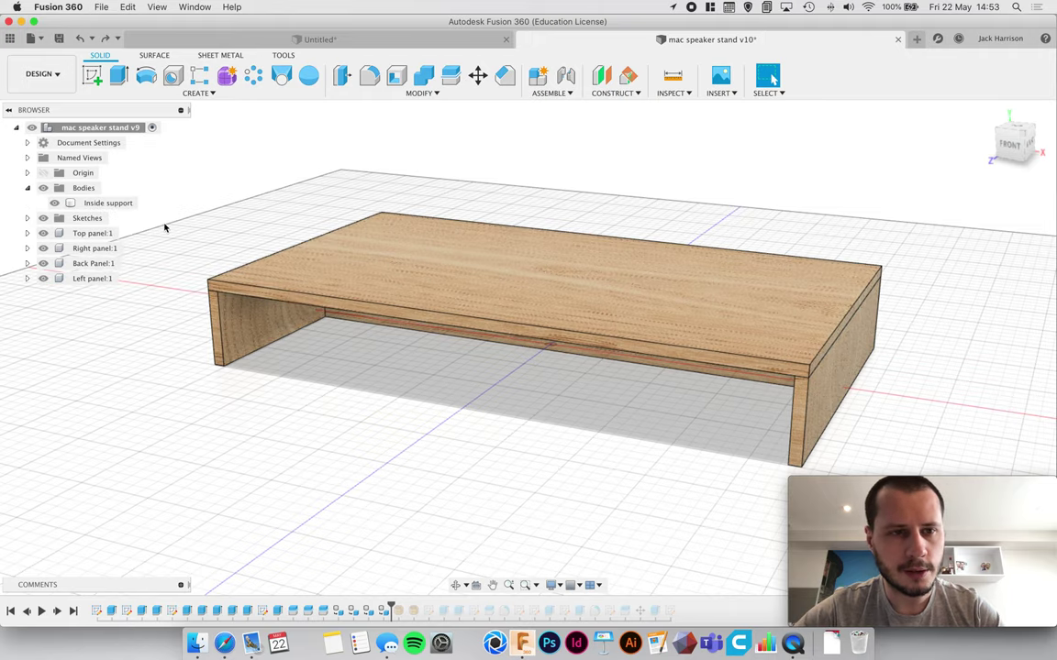
- Make the Inside support body its own component, Inside support:1, via Create Components from Bodies
click(119, 204)
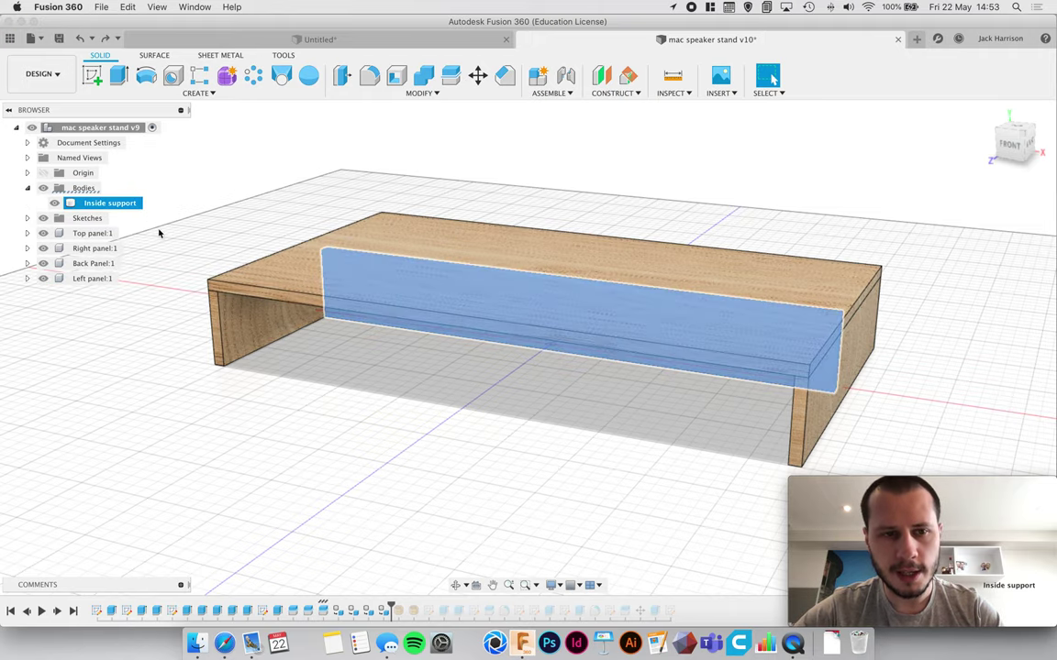
shift+middle_drag(335, 280, 770, 79)
shift+middle_drag(376, 295, 376, 283)
right_click(131, 204)
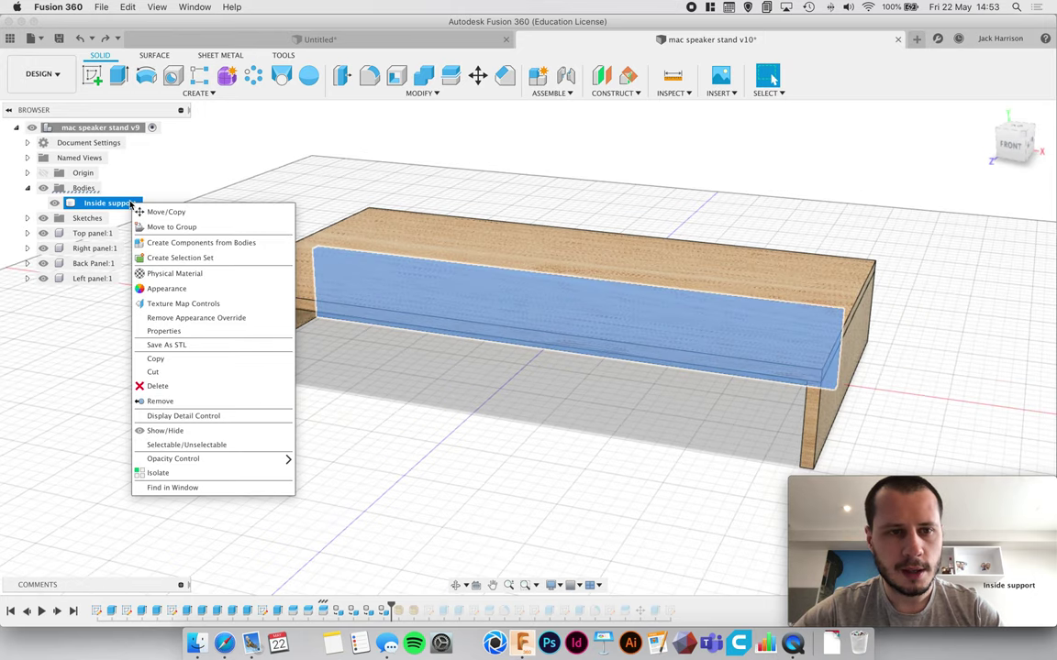
click(175, 244)
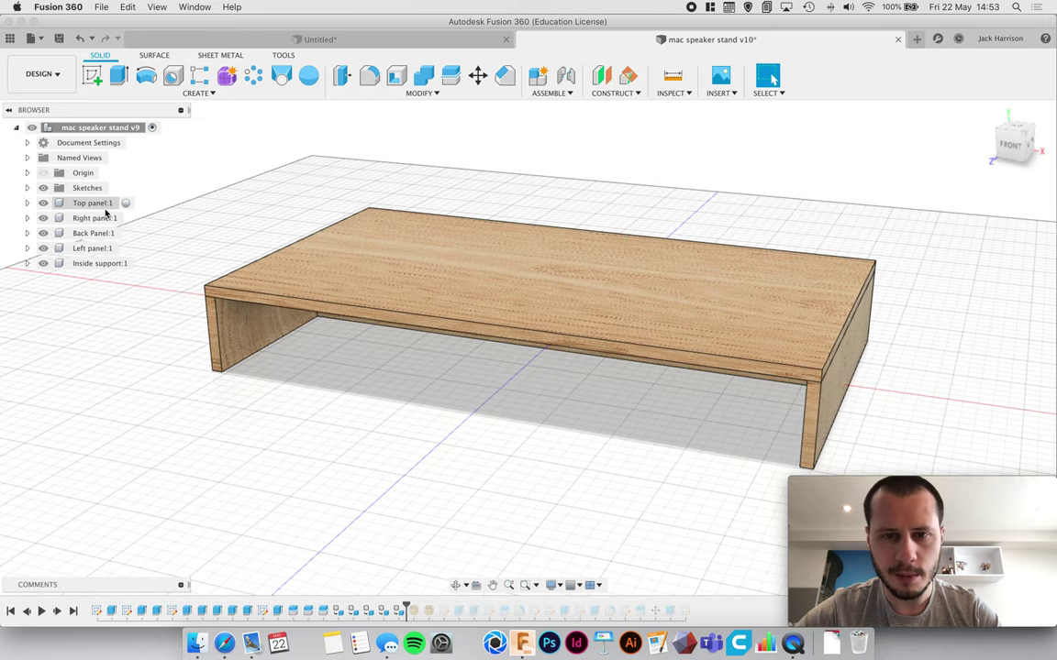
- Start a new drawing from the speaker stand design
click(62, 85)
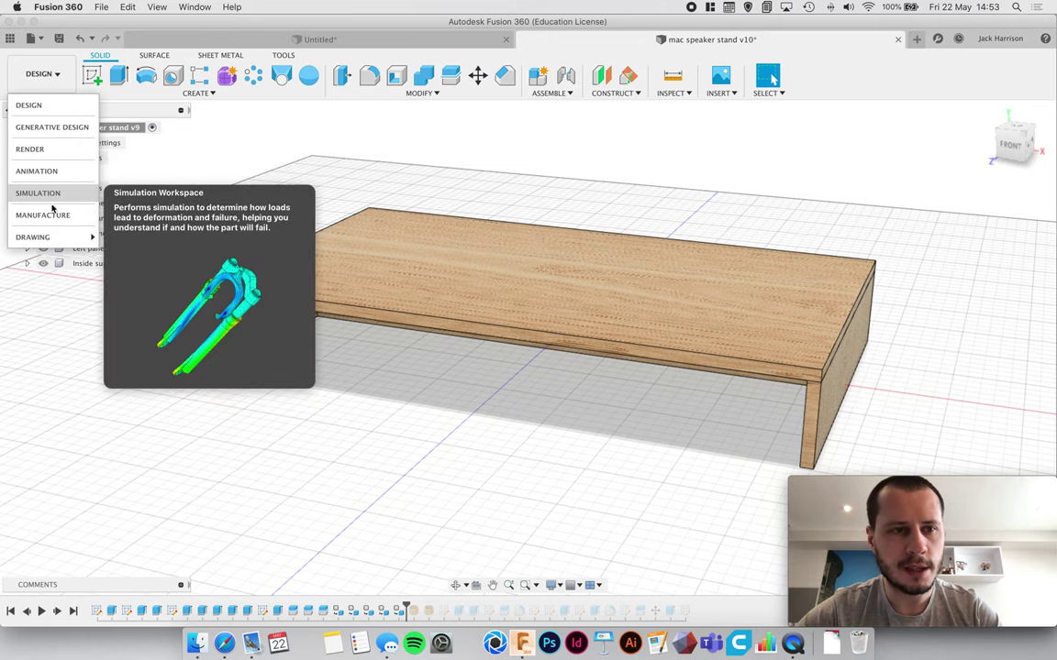
mouse_move(62, 234)
click(125, 237)
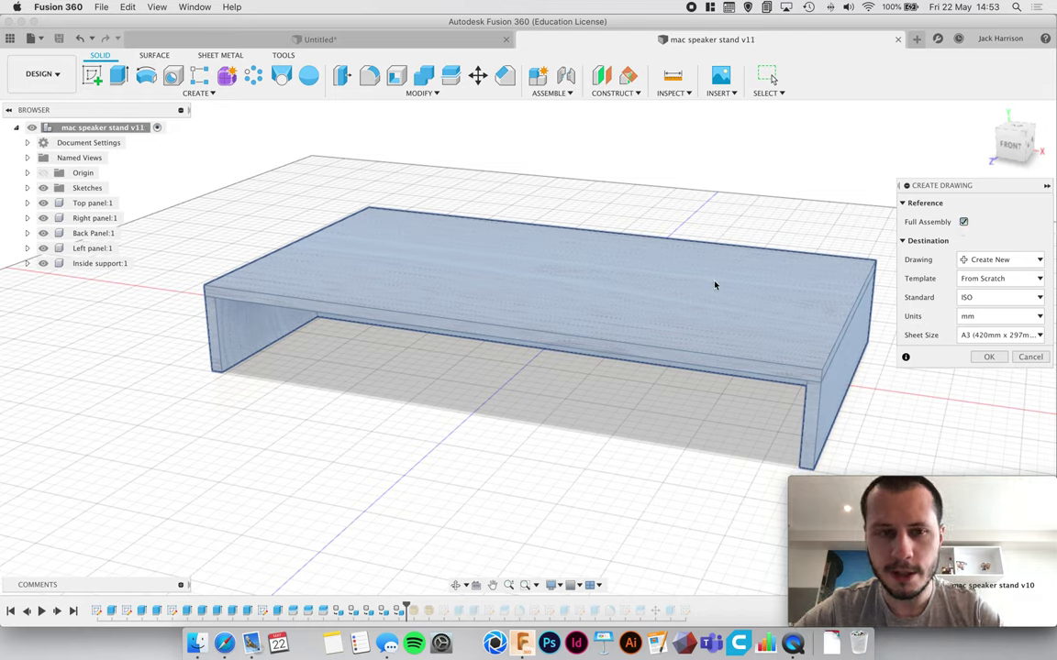
- Set the drawing to ISO standard, millimetre units and an A3 sheet, and create it
drag(947, 188, 871, 154)
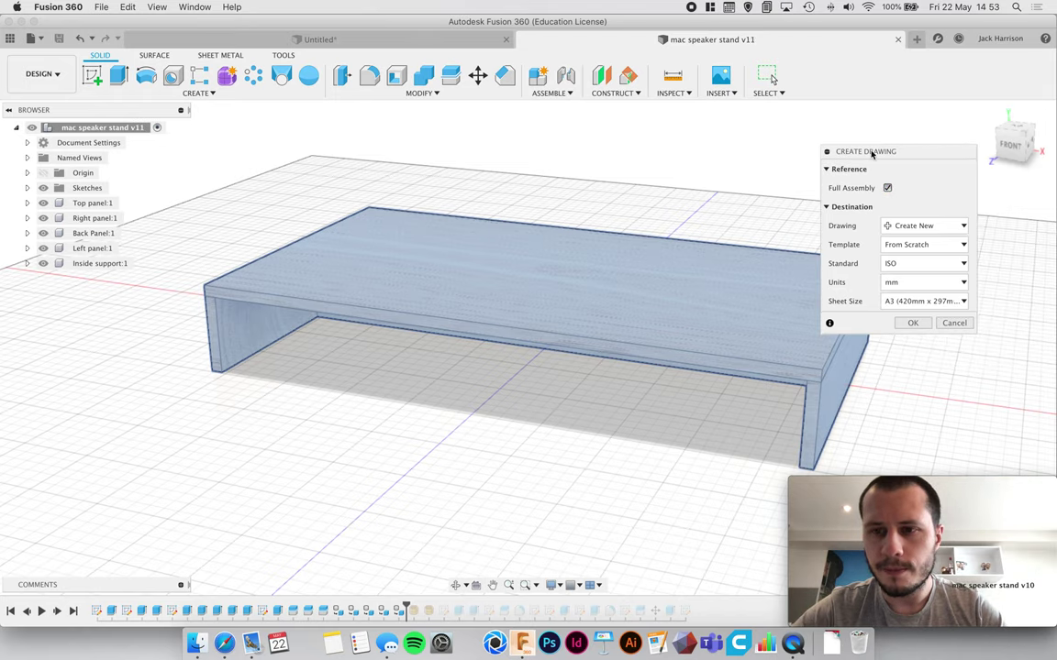
click(915, 264)
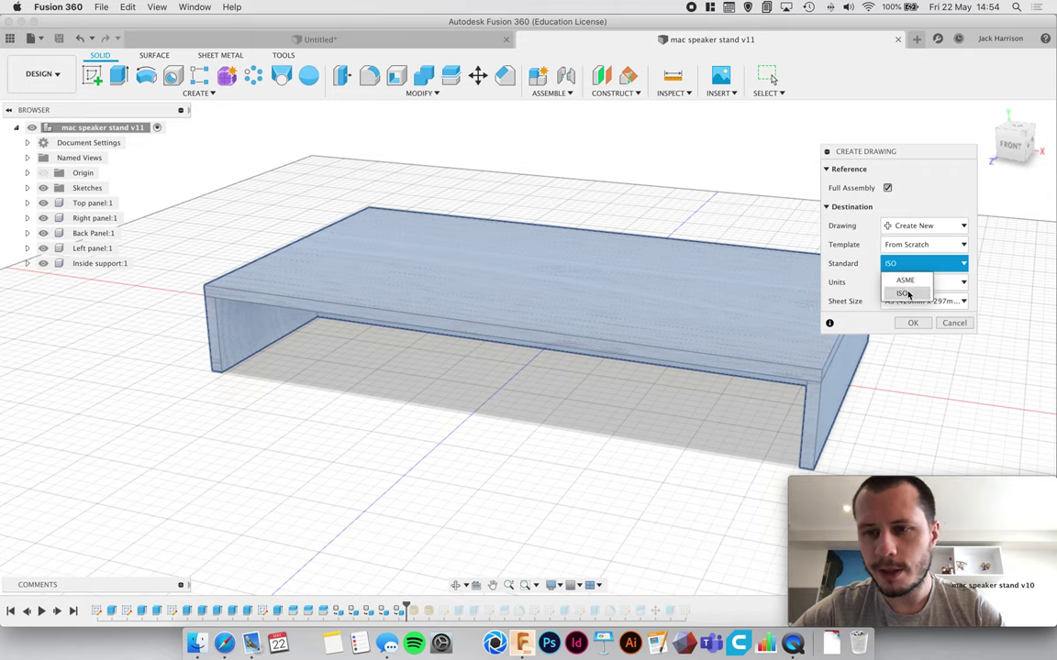
click(902, 292)
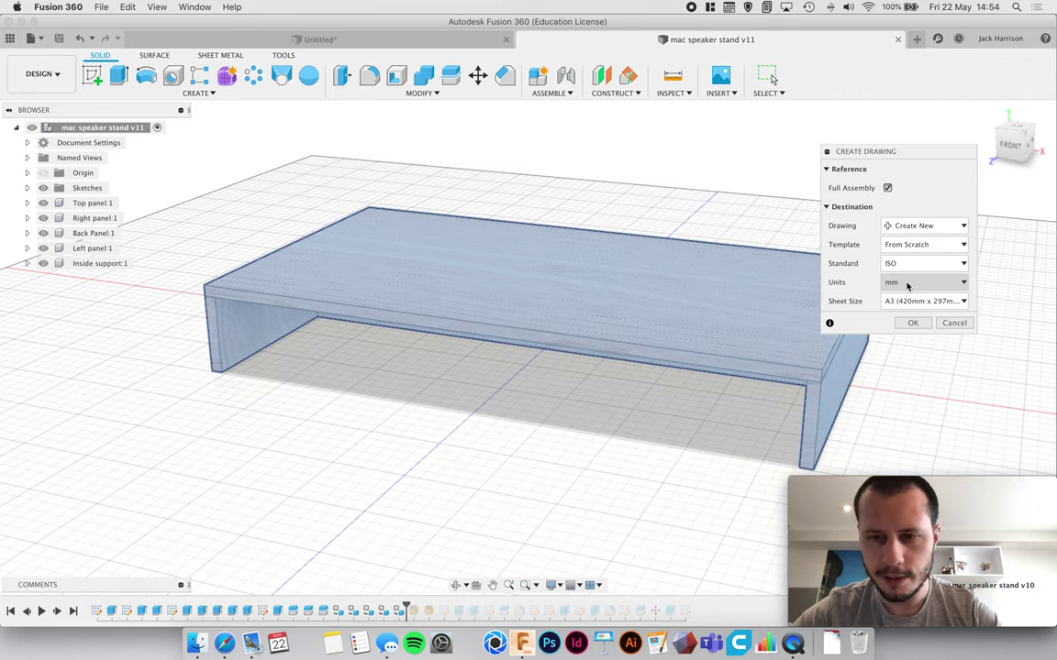
click(908, 284)
click(908, 306)
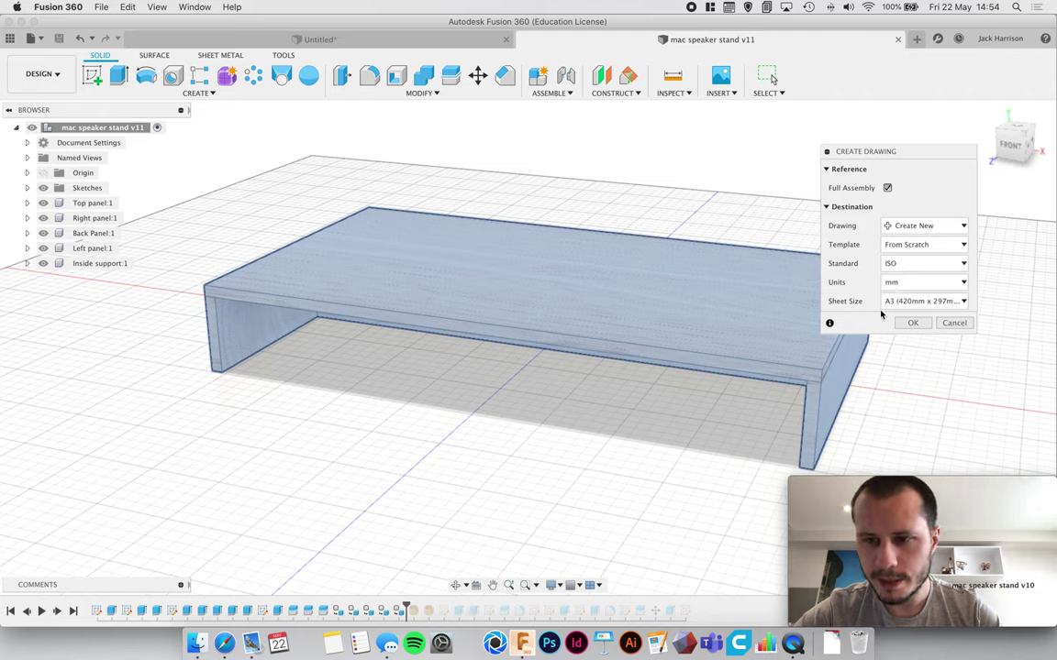
click(910, 304)
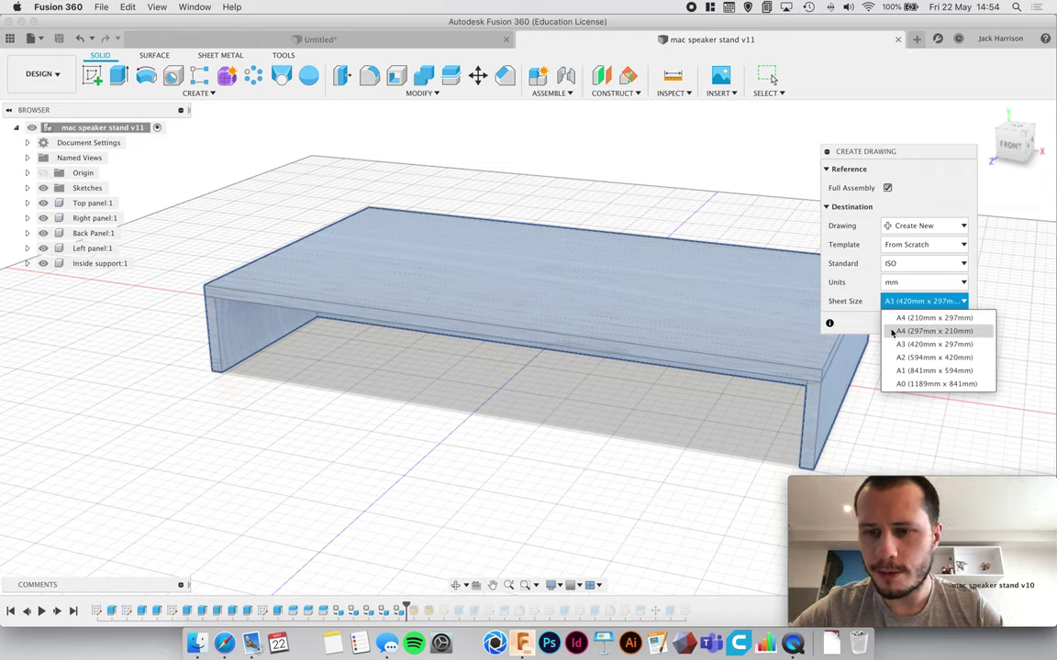
click(899, 332)
click(897, 304)
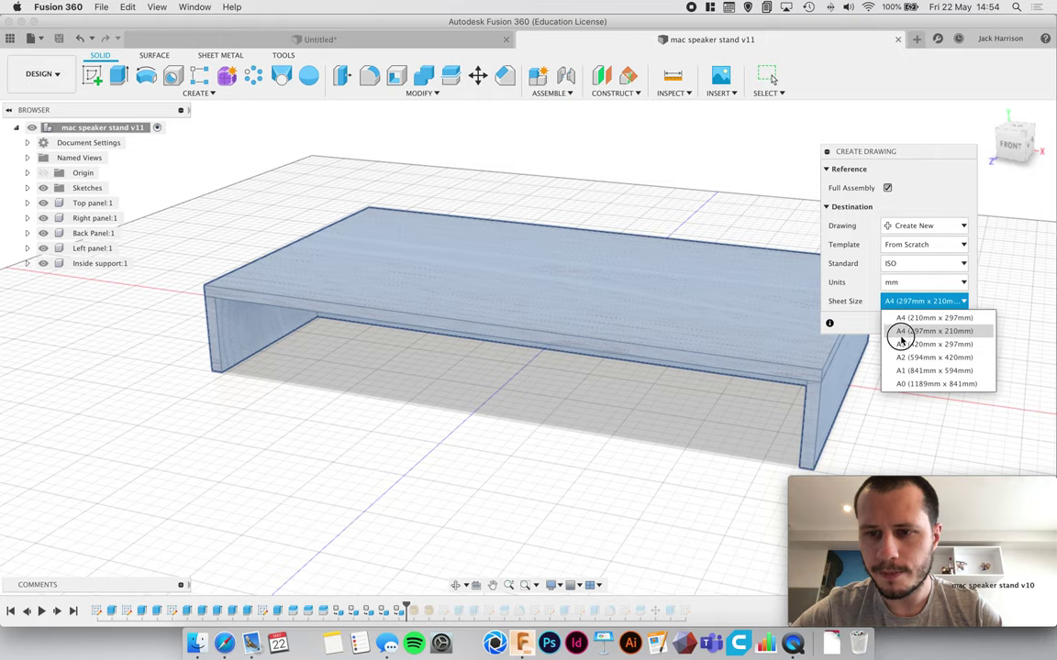
click(900, 344)
click(909, 323)
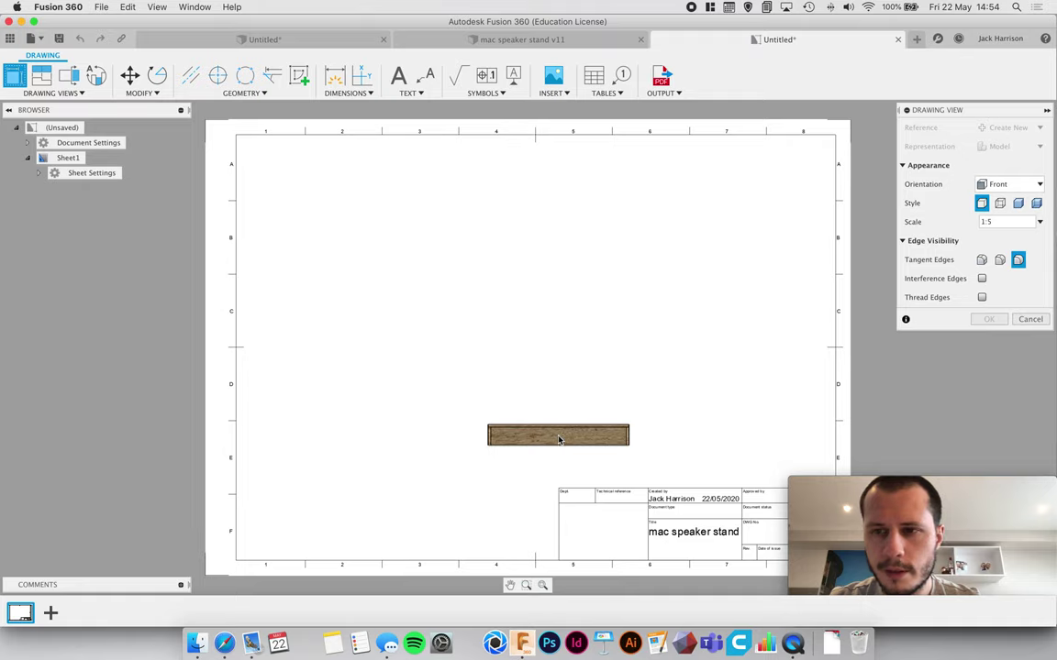
- Place the 1:5 front view at the sheet's top left with visible and hidden edges
click(509, 370)
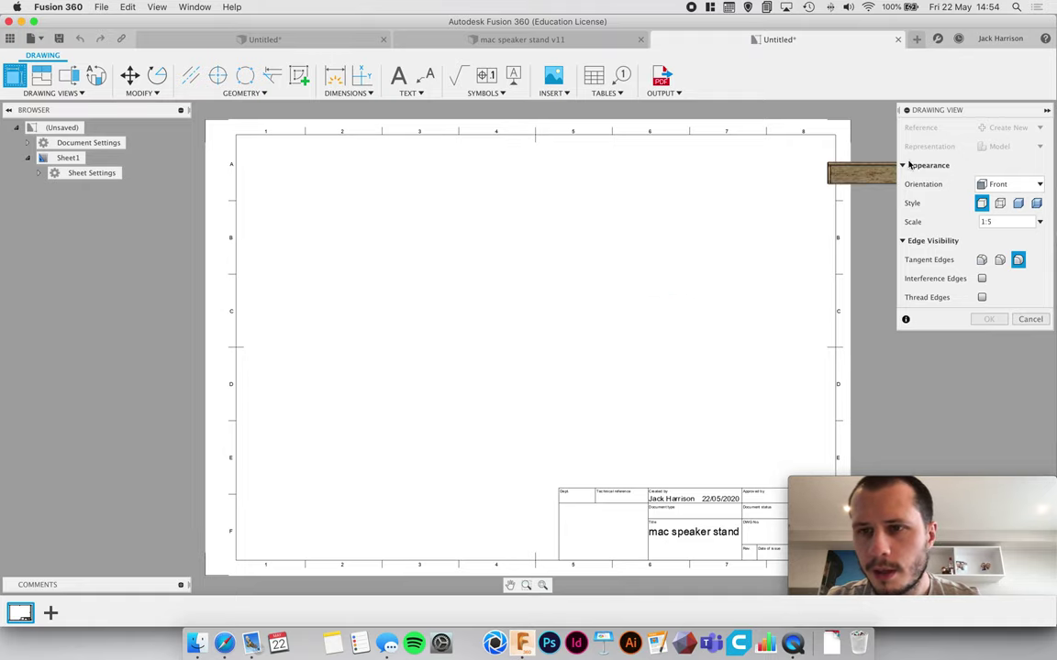
click(1024, 320)
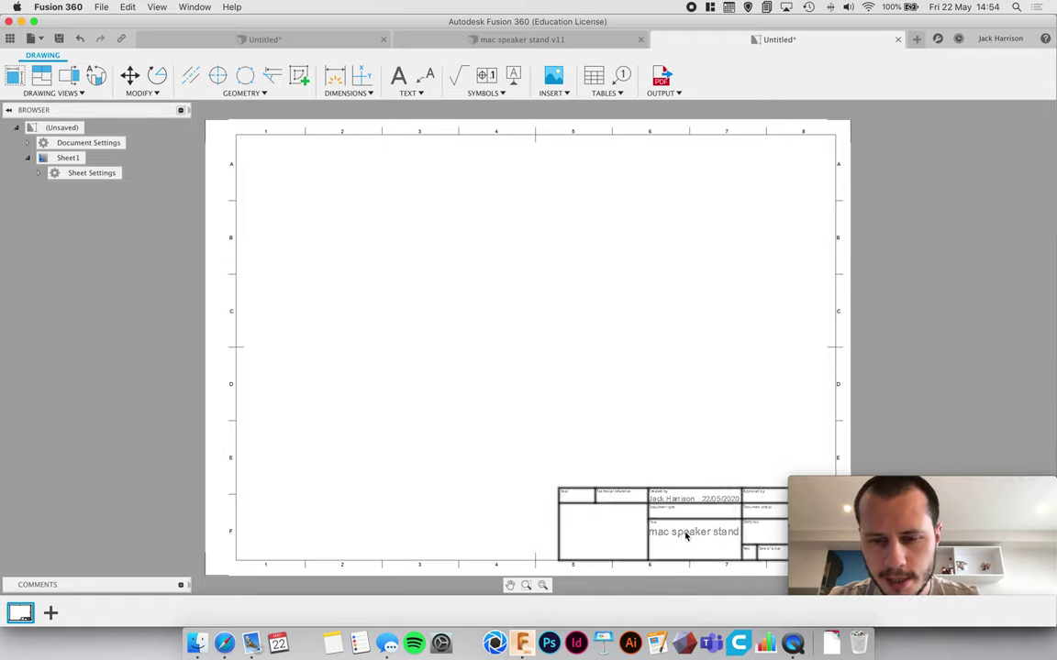
drag(840, 485, 831, 78)
click(696, 481)
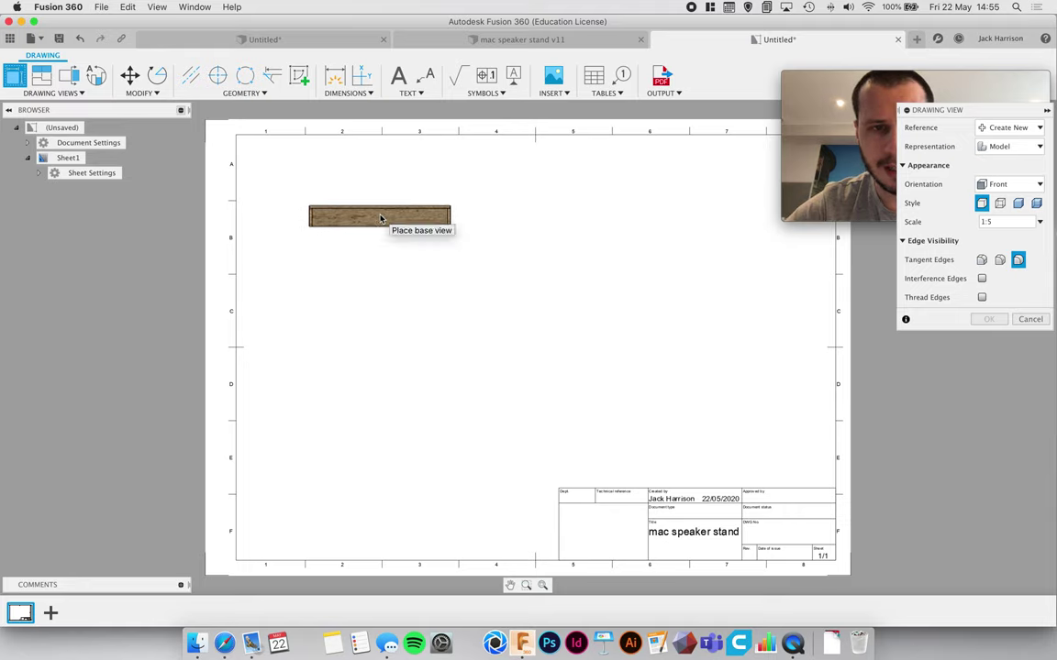
click(381, 219)
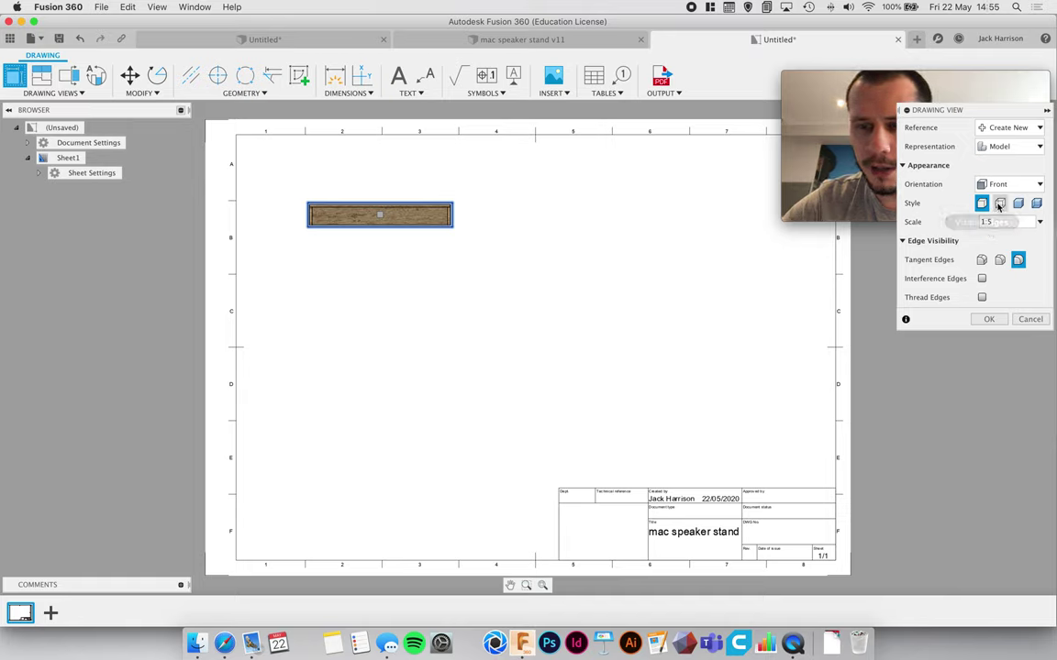
click(1000, 204)
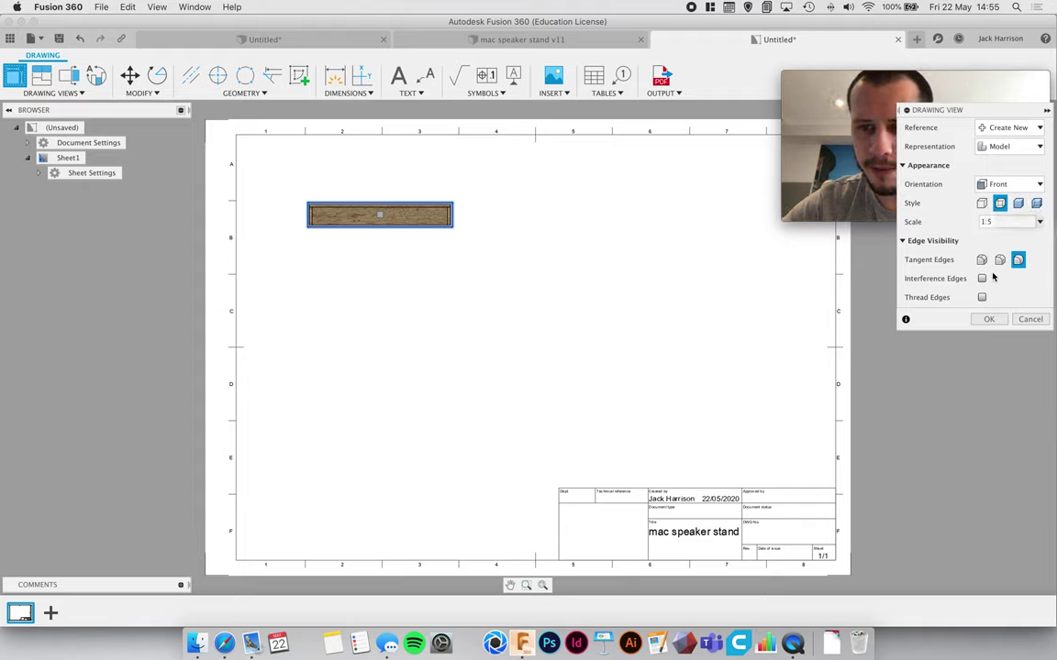
click(990, 319)
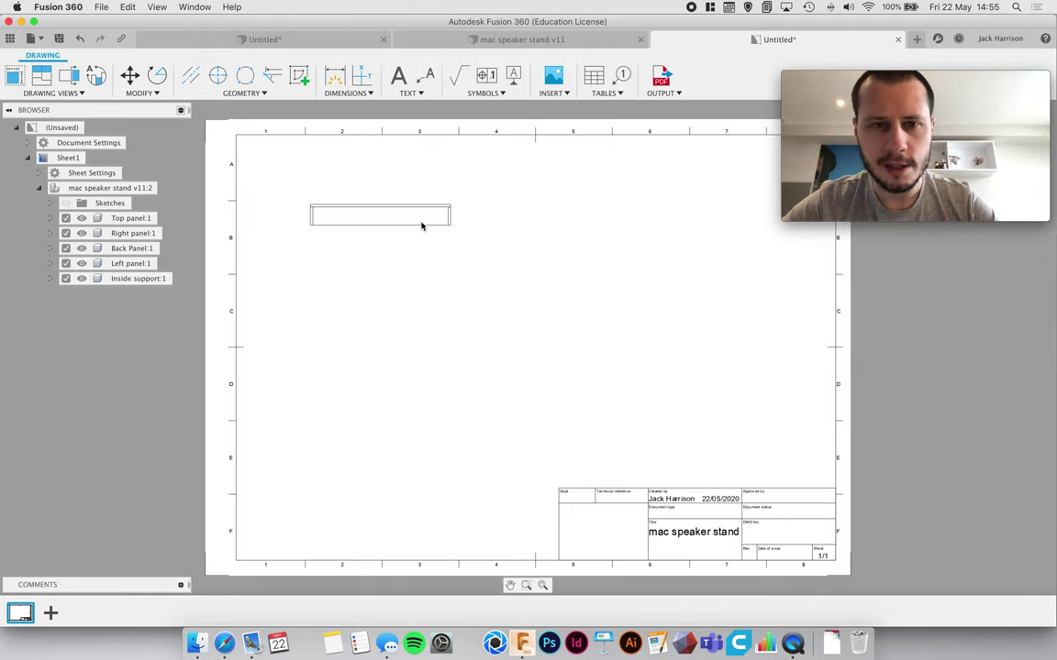
- Project top, right side and isometric views from the front view
click(43, 79)
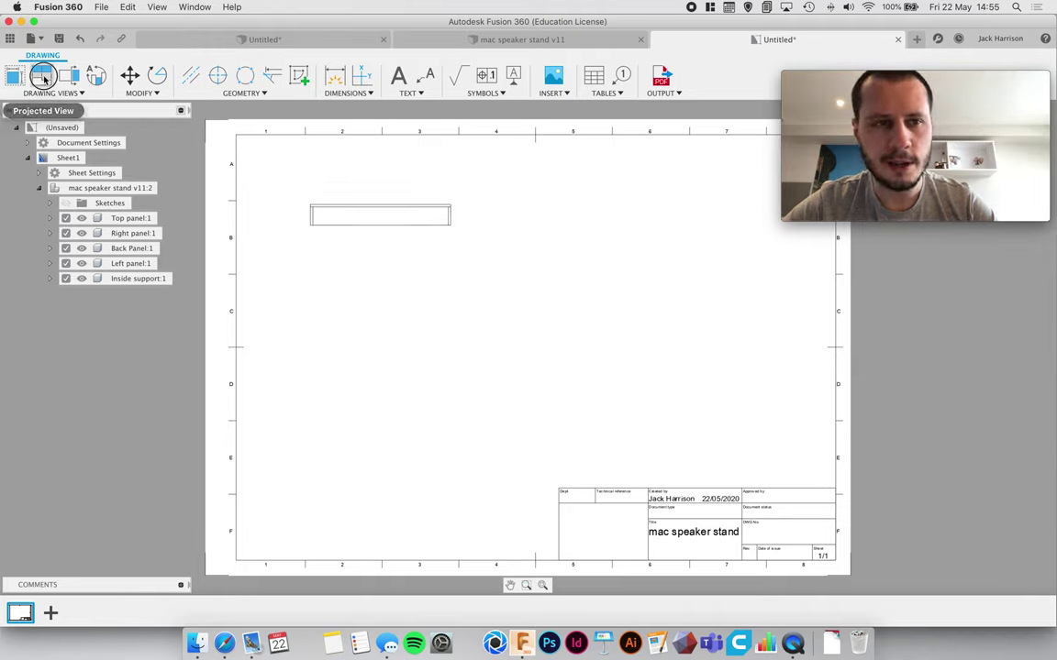
click(382, 212)
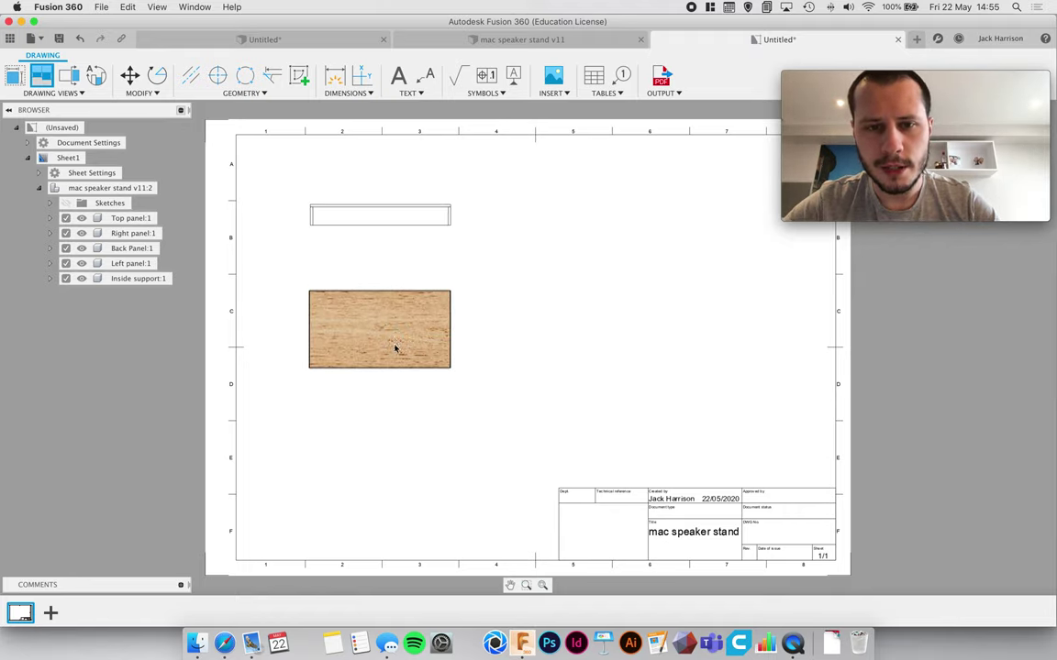
click(401, 405)
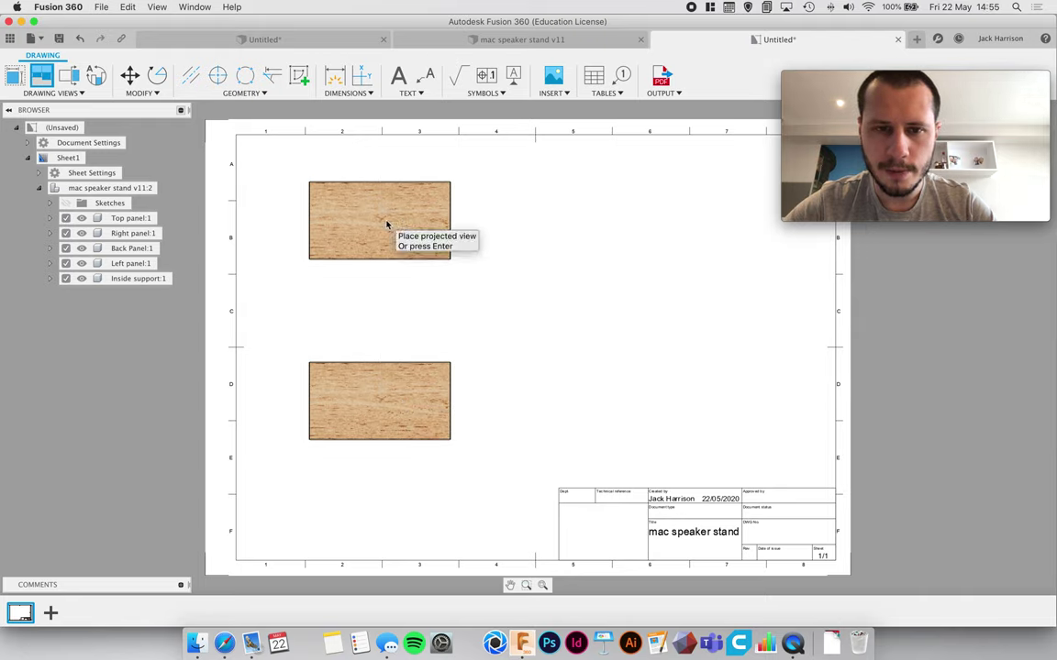
click(528, 224)
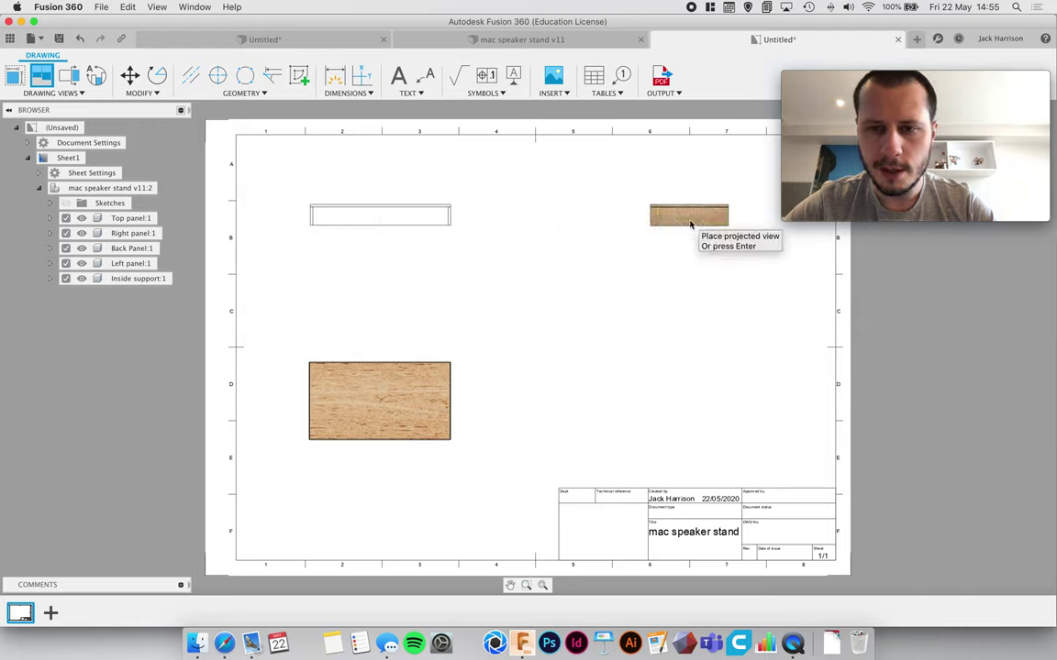
click(690, 224)
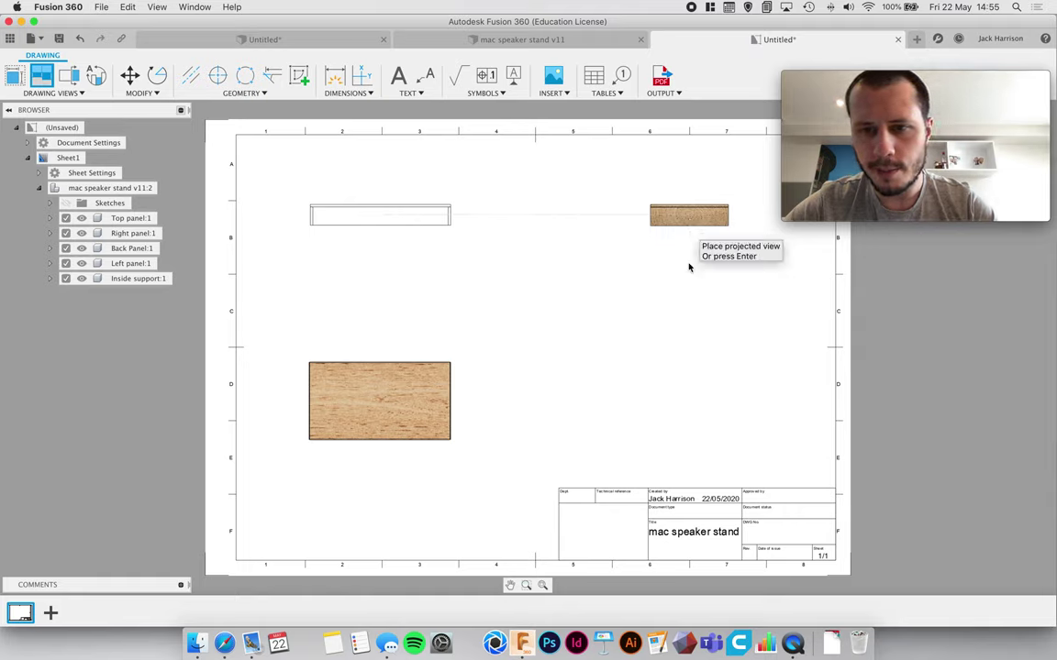
key(Return)
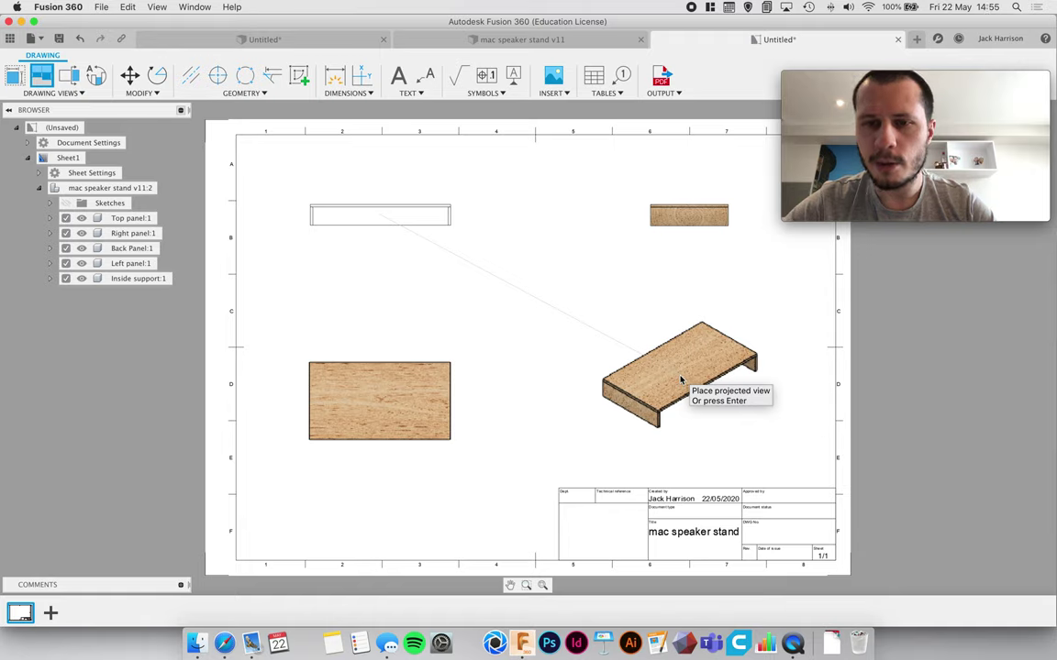
click(681, 379)
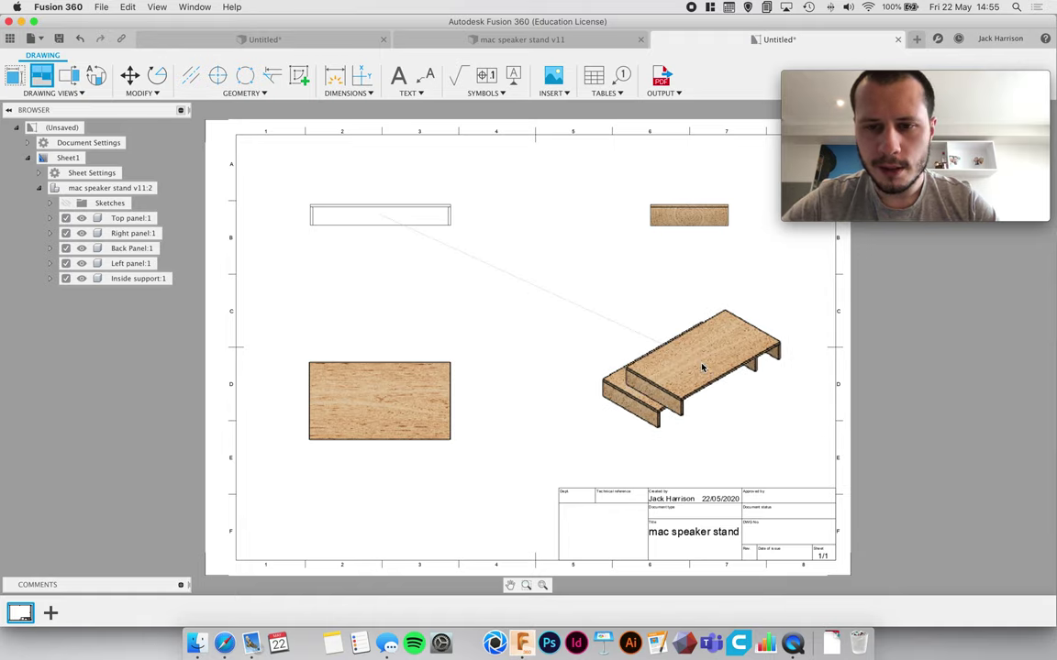
key(Return)
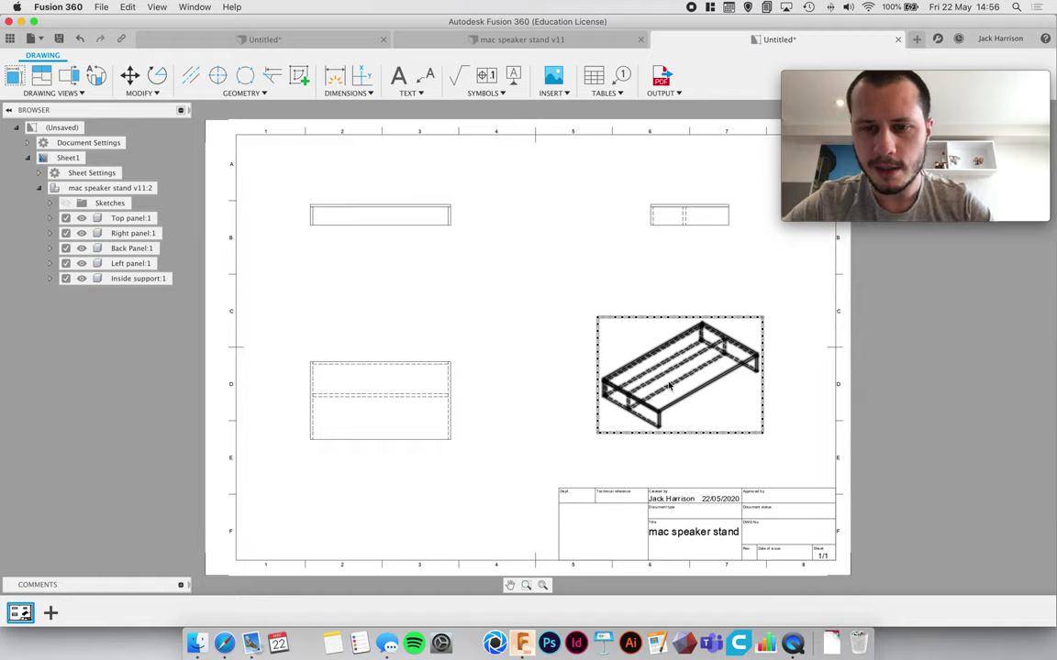
- Give the isometric view the Shaded with Hidden Edges style, then start a parts list table
double_click(671, 386)
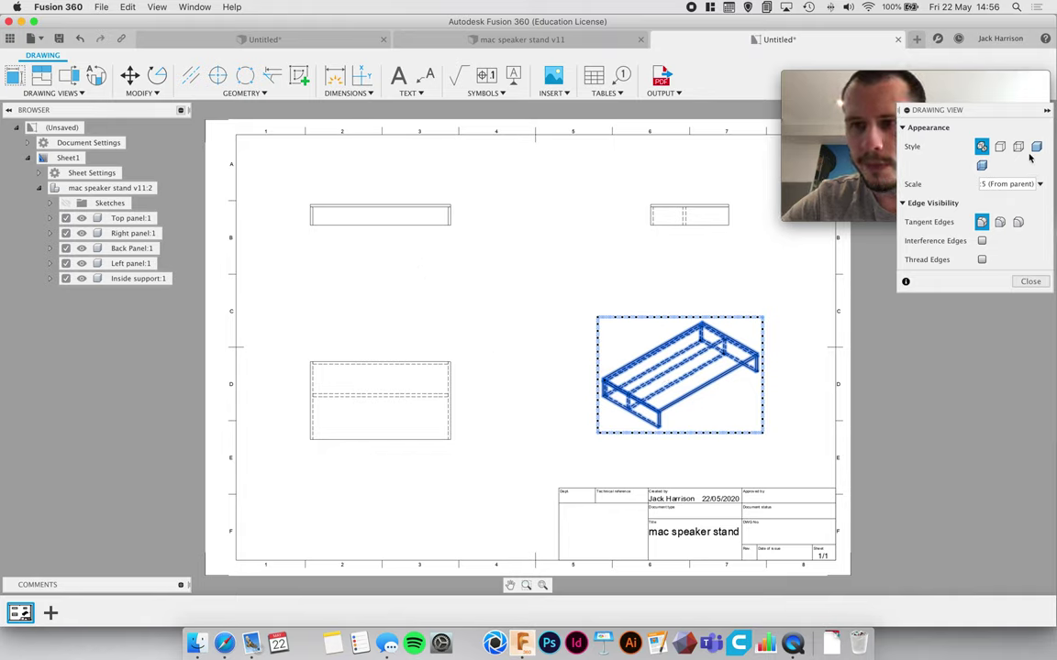
click(981, 167)
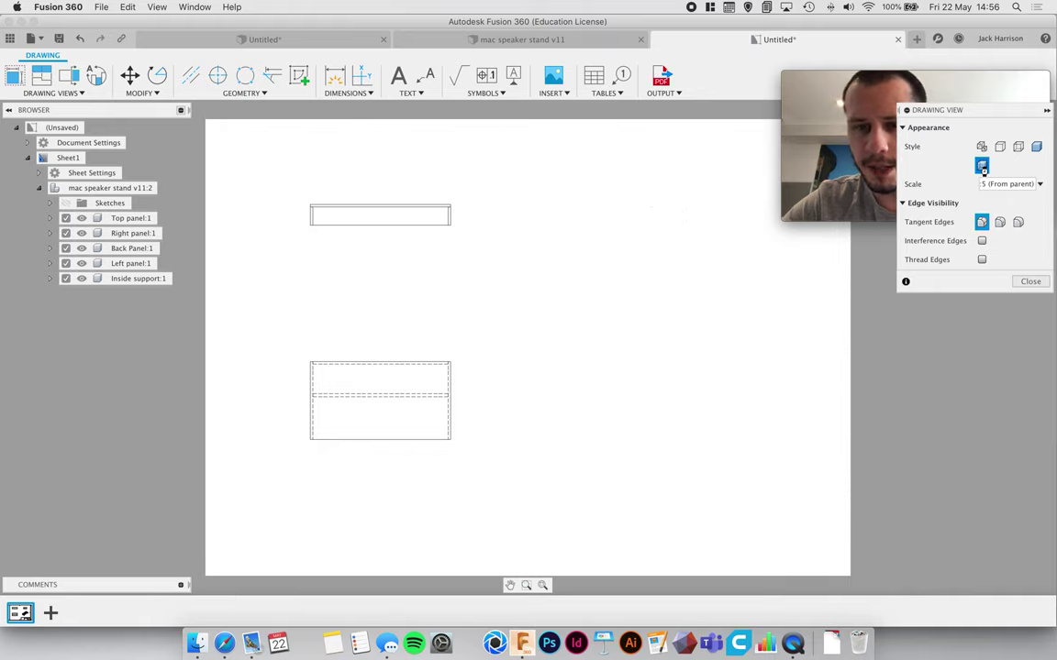
click(1012, 281)
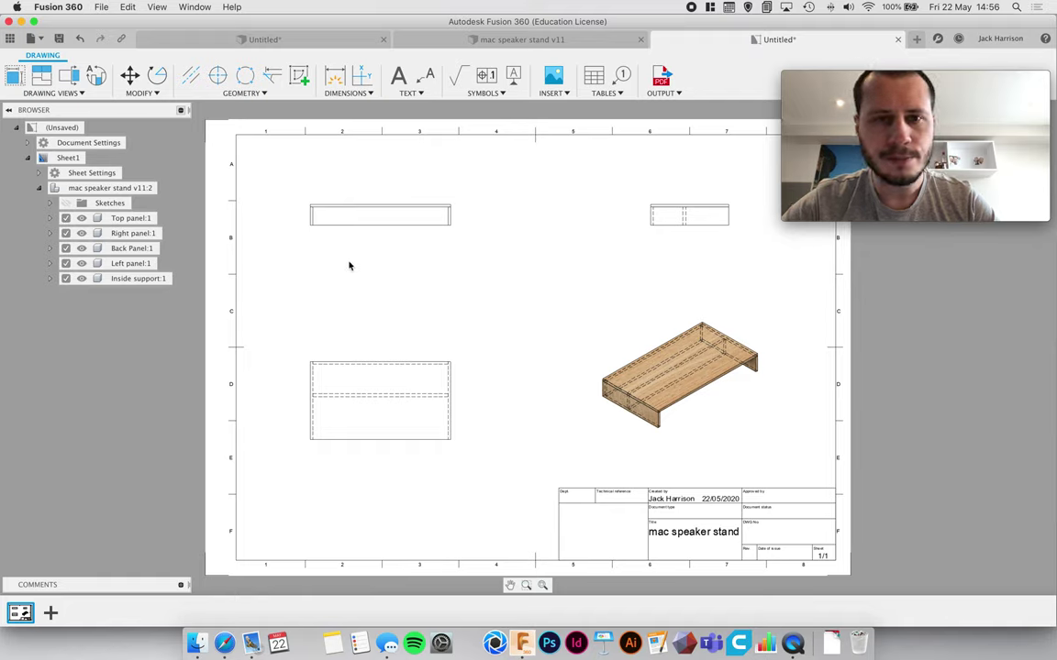
click(593, 78)
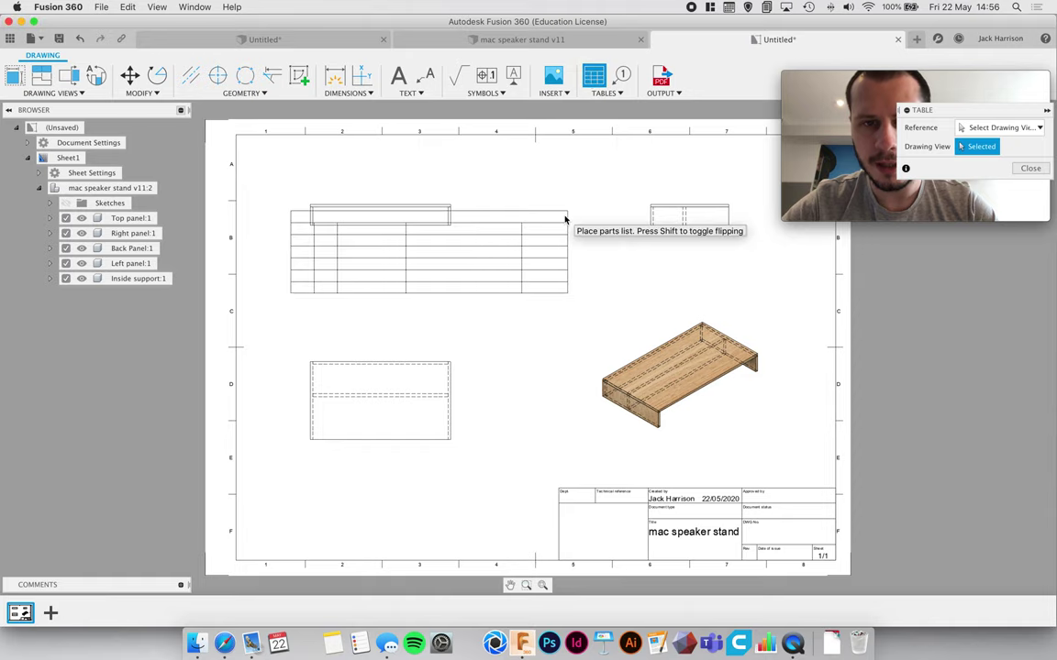
- Place the five-panel parts list in the sheet's top-right corner, adding balloons to the isometric view
click(821, 81)
drag(821, 81, 840, 295)
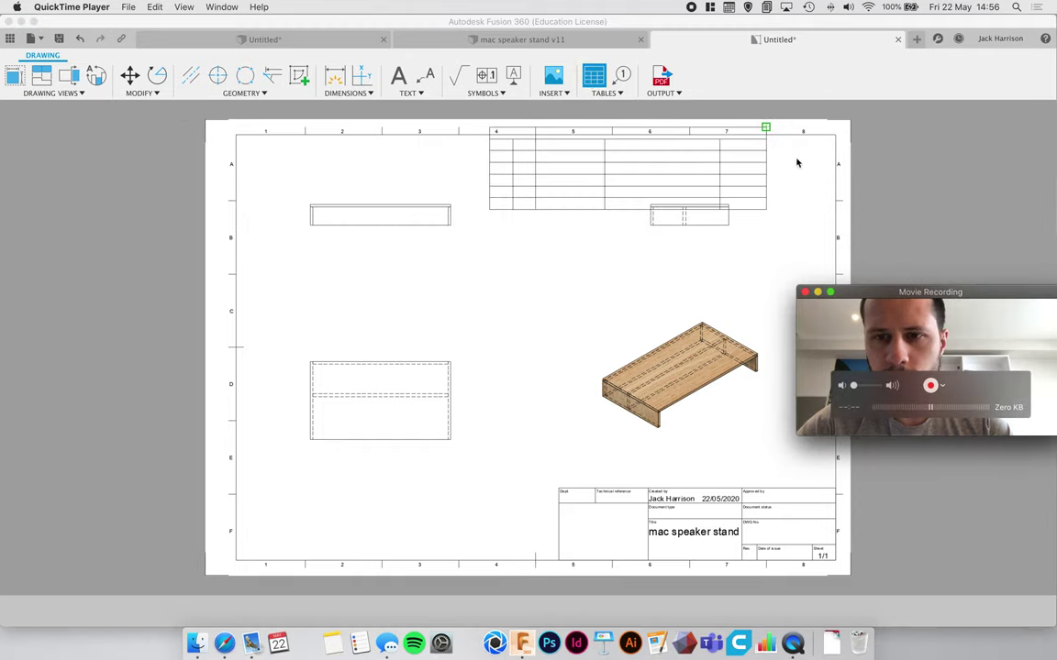
click(756, 171)
click(756, 169)
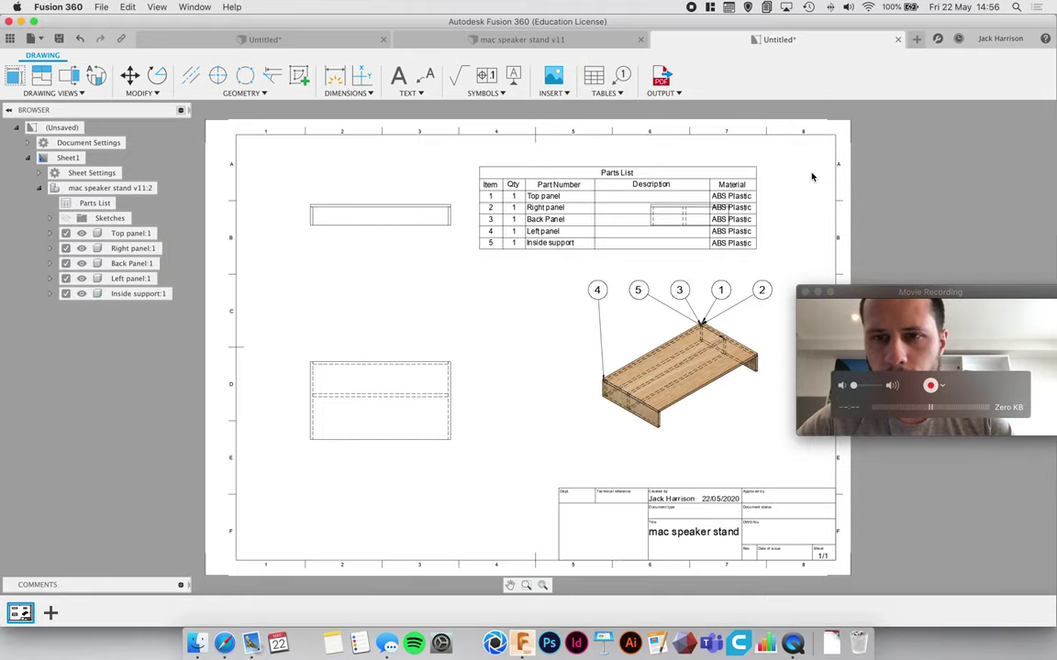
key(super+z)
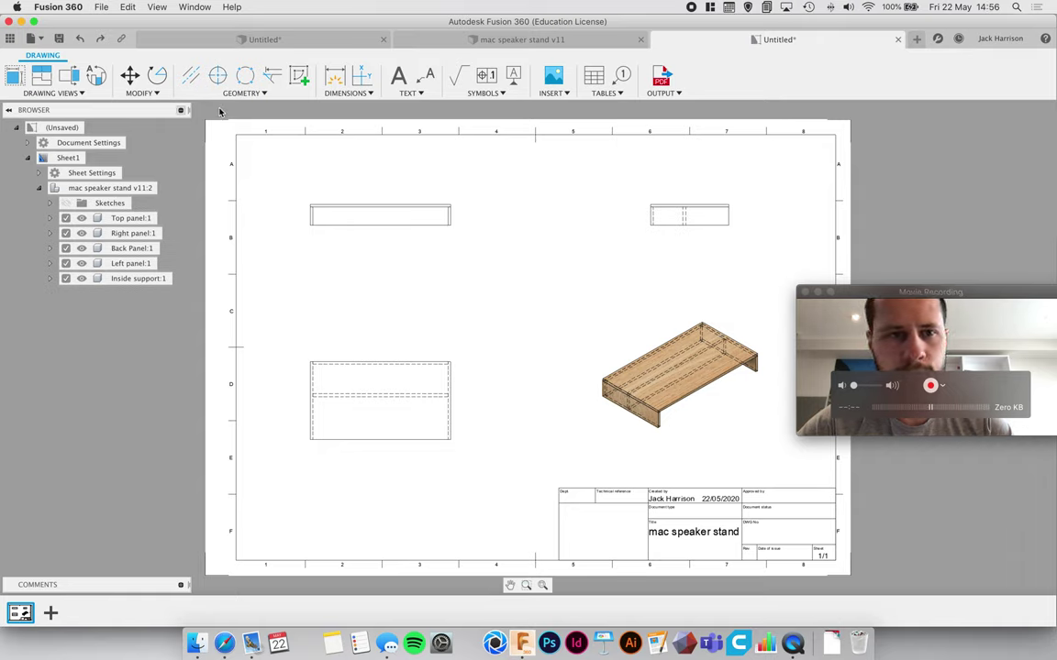
click(594, 77)
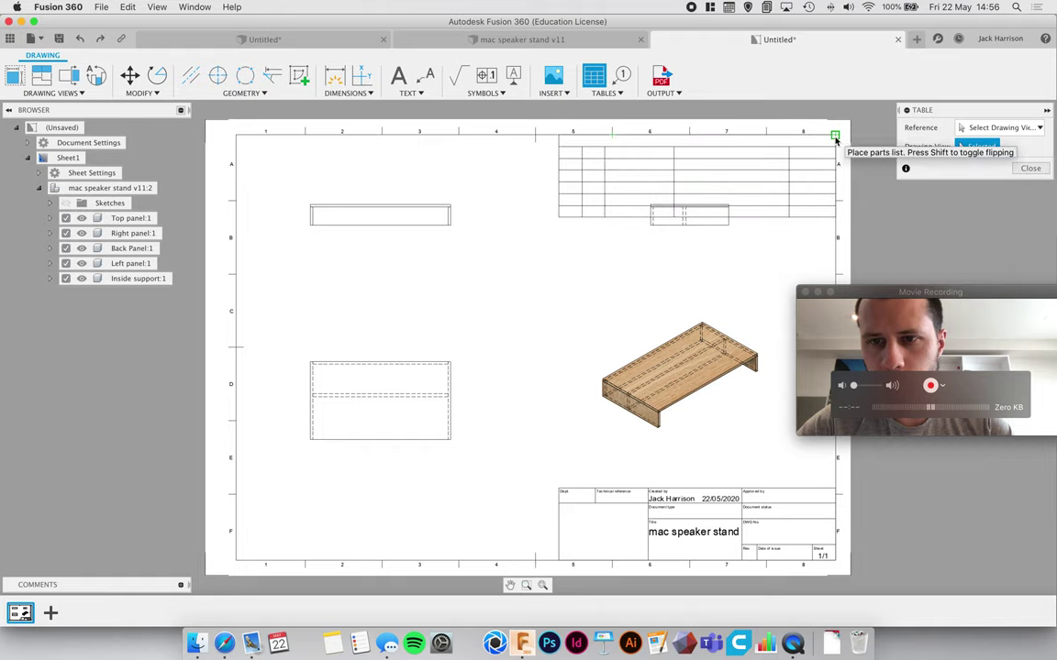
click(835, 137)
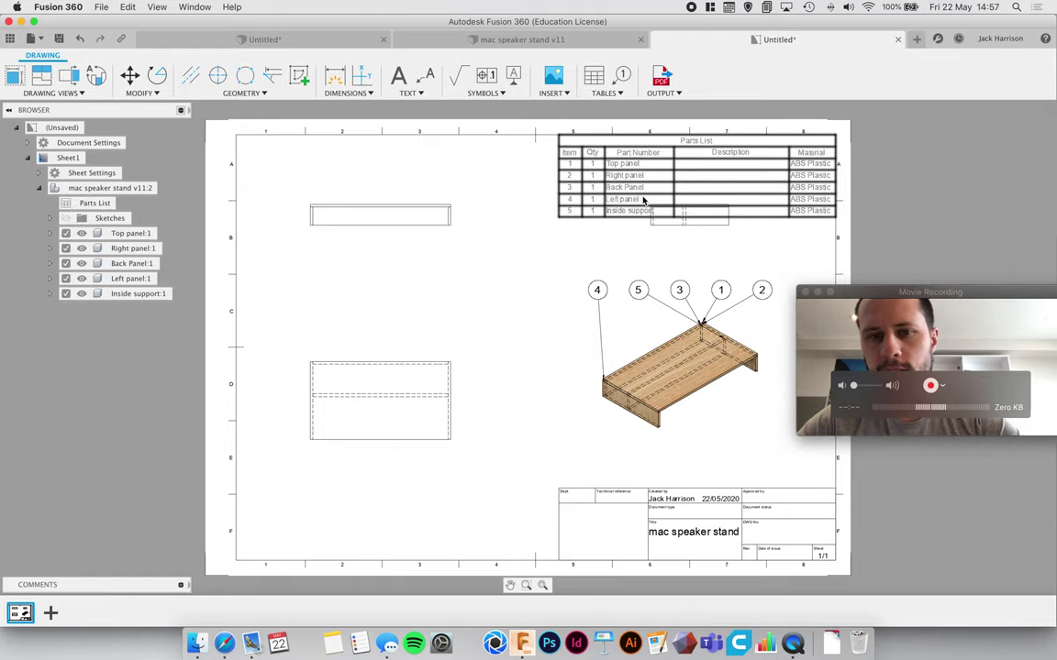
- Check the 3D speaker stand design and return to the drawing sheet
click(516, 41)
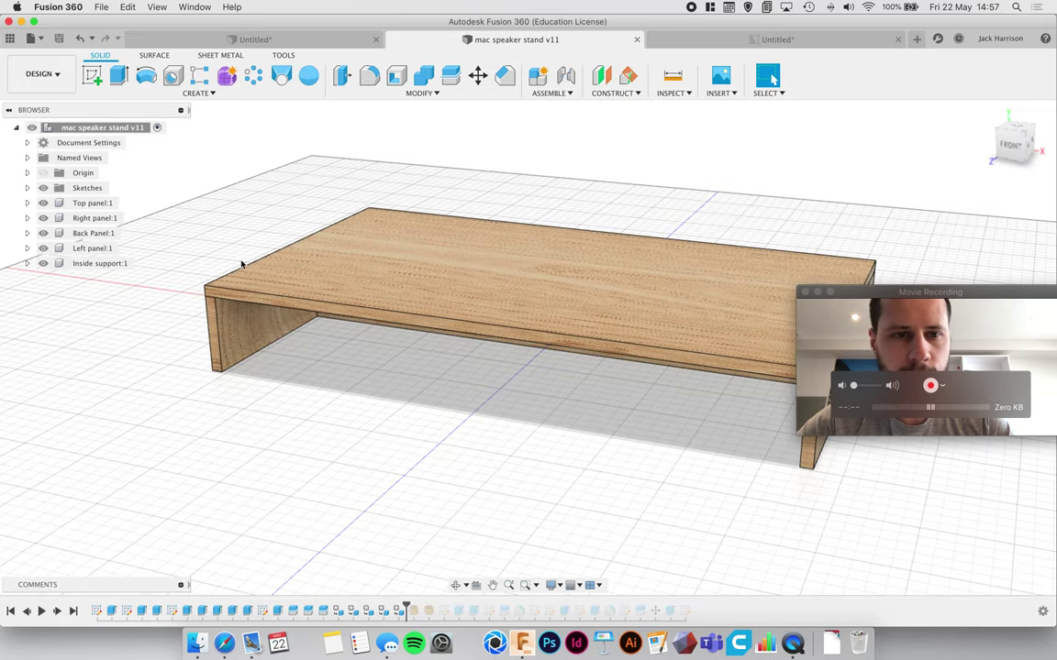
click(688, 40)
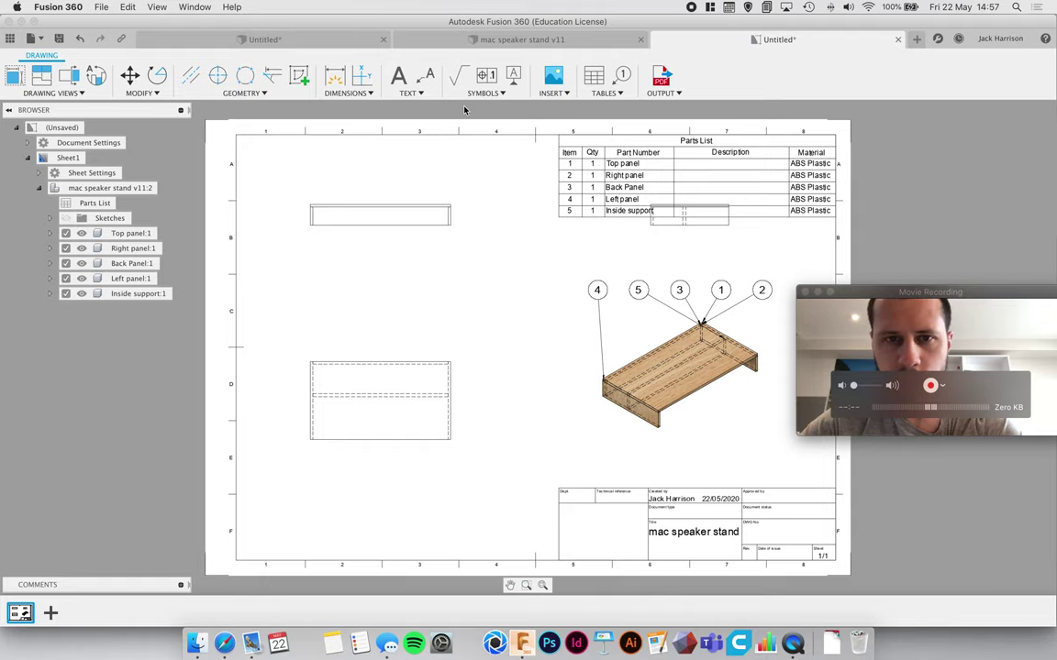
click(908, 358)
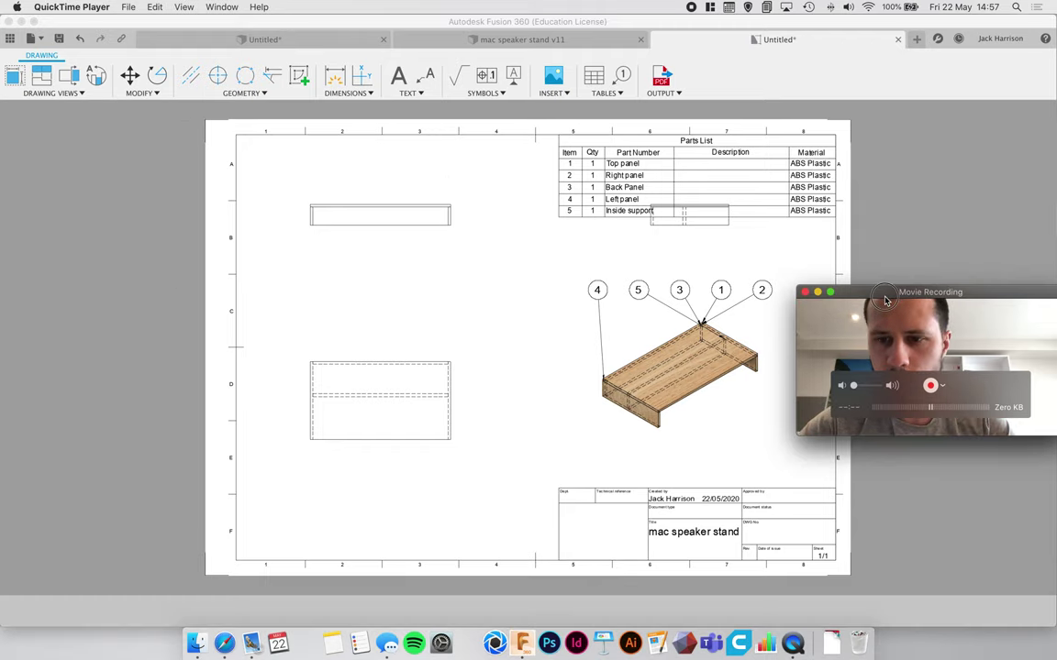
click(684, 367)
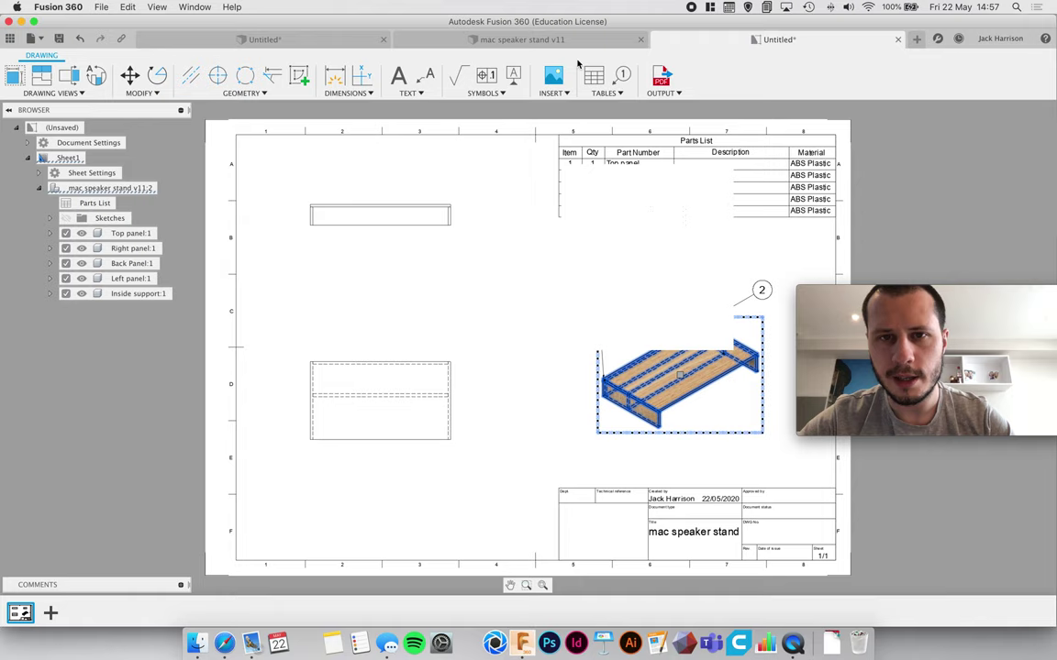
click(623, 39)
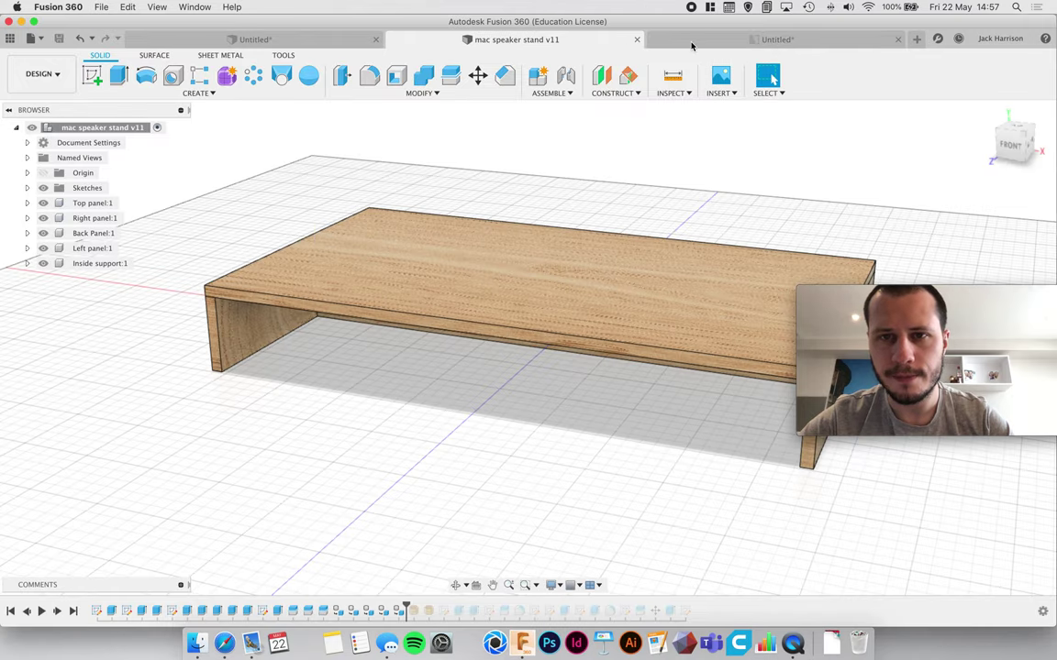
click(720, 39)
drag(876, 284, 877, 474)
click(789, 245)
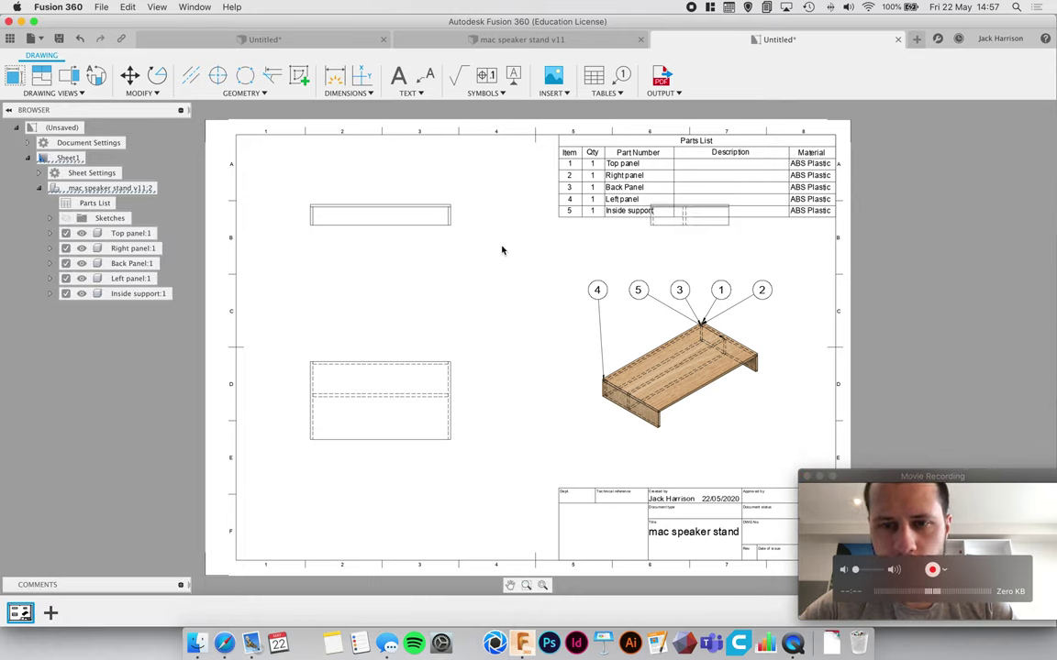
- Lower the top view and the ballooned isometric view to clear the parts list
click(386, 219)
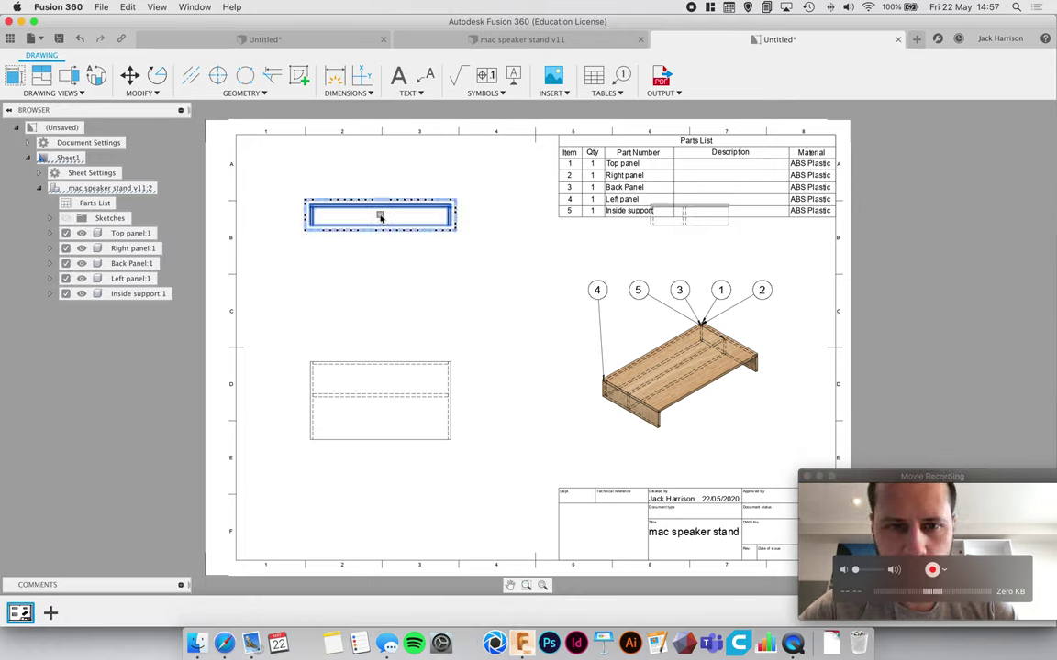
drag(380, 217, 381, 251)
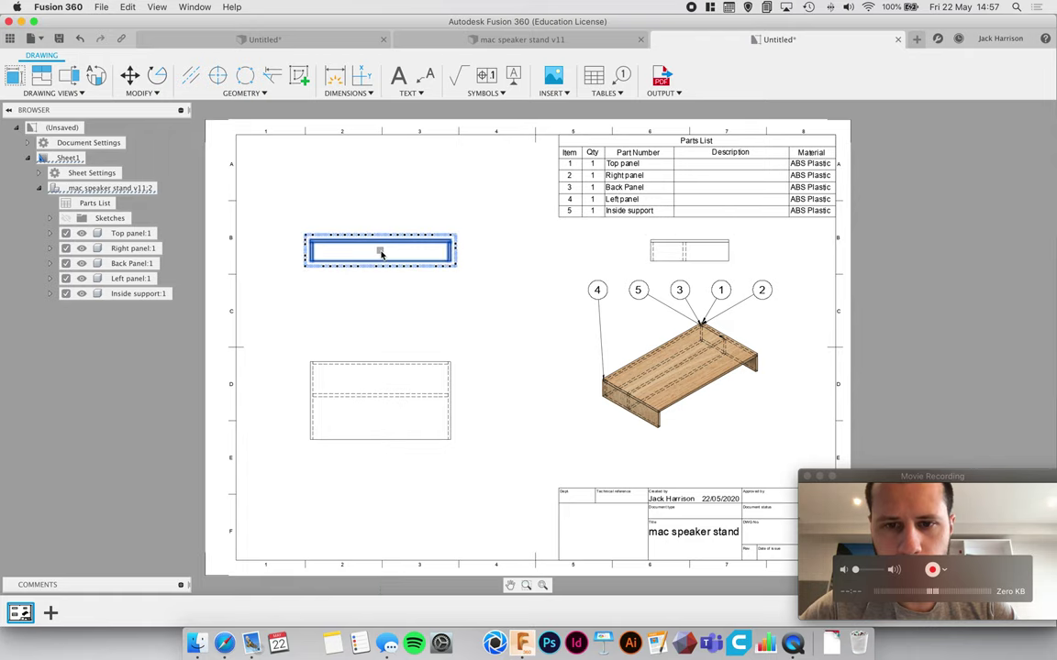
click(681, 358)
drag(680, 372, 674, 406)
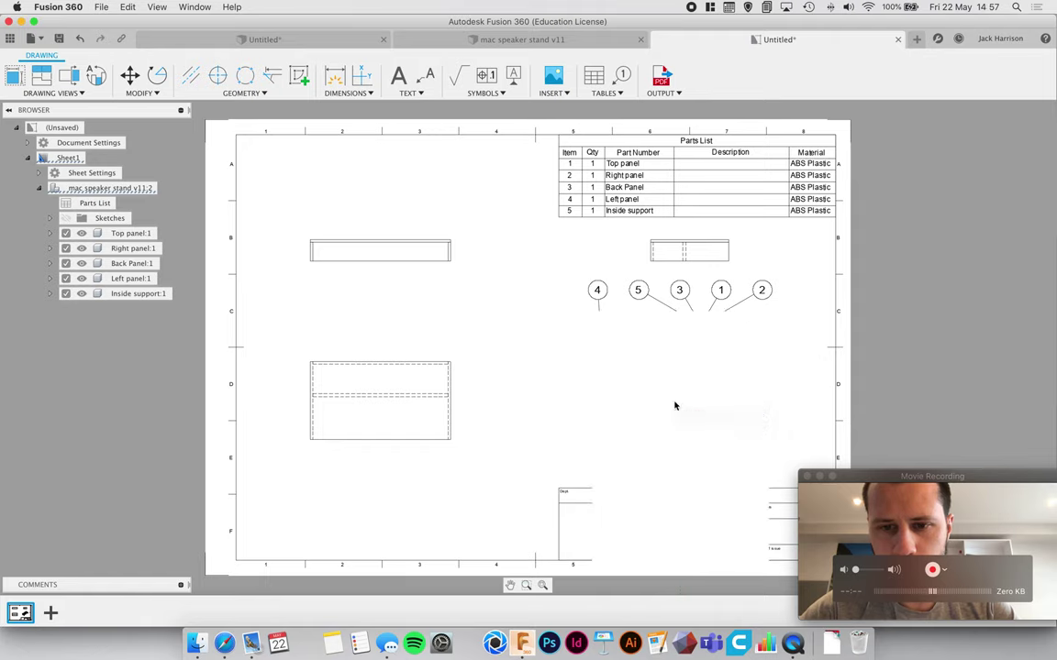
click(798, 389)
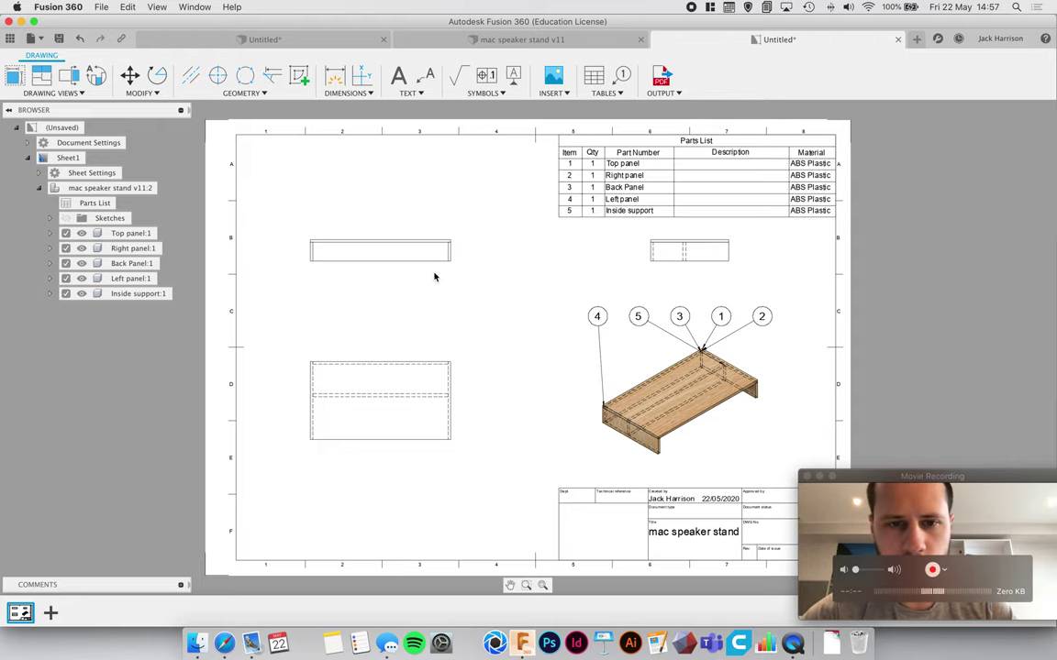
scroll(307, 227, up, 2)
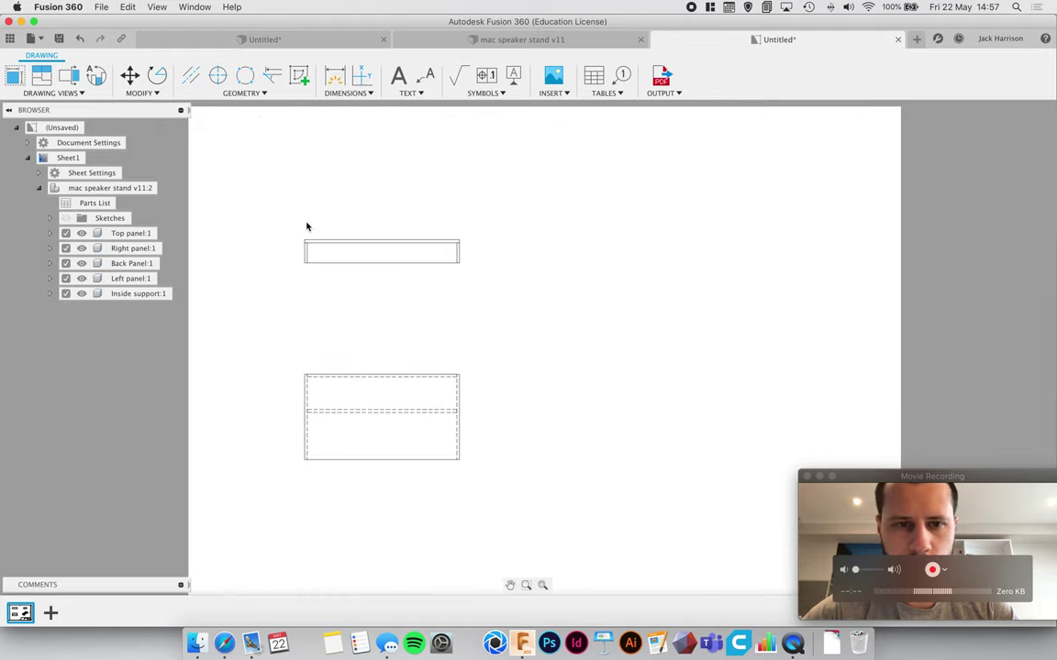
- Start dimensioning the upper-left view, discarding an unwanted 68.6 dimension
scroll(307, 226, up, 1)
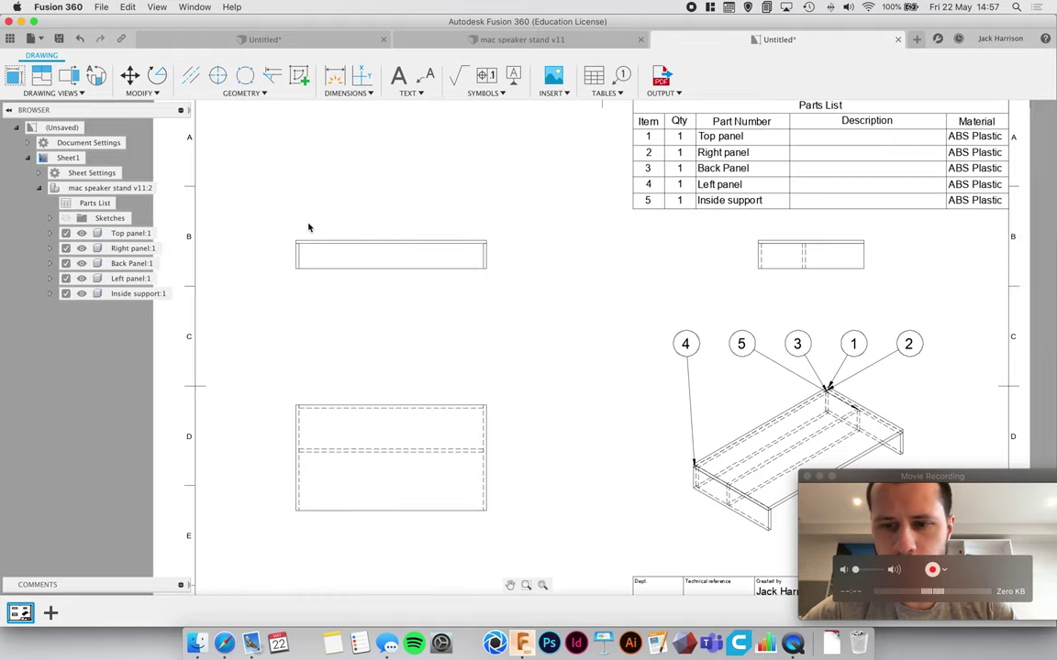
click(874, 478)
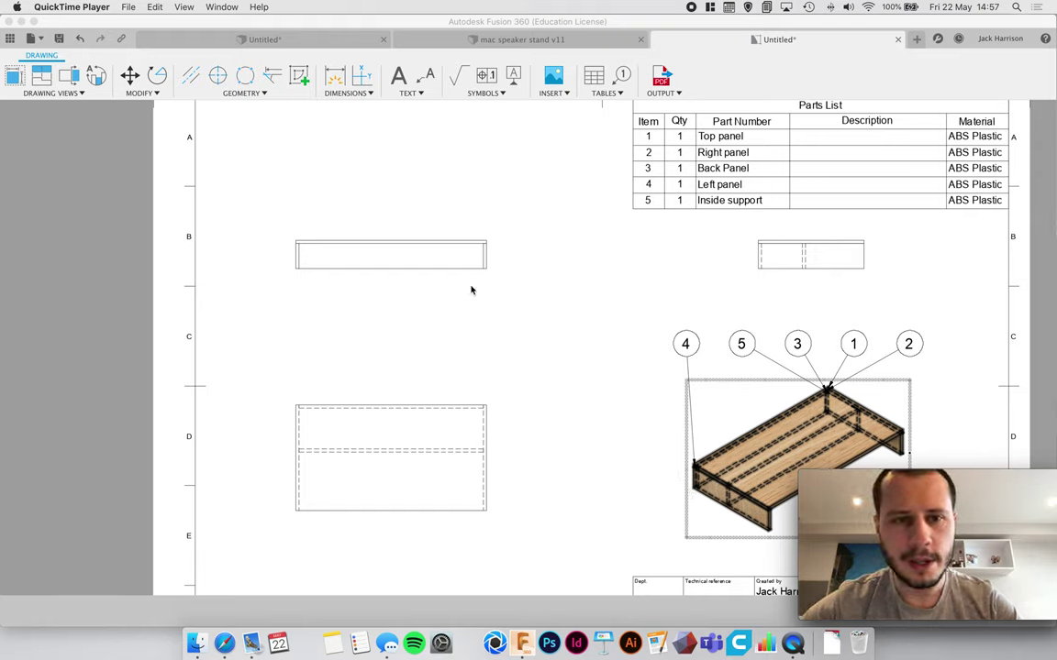
click(335, 81)
click(334, 77)
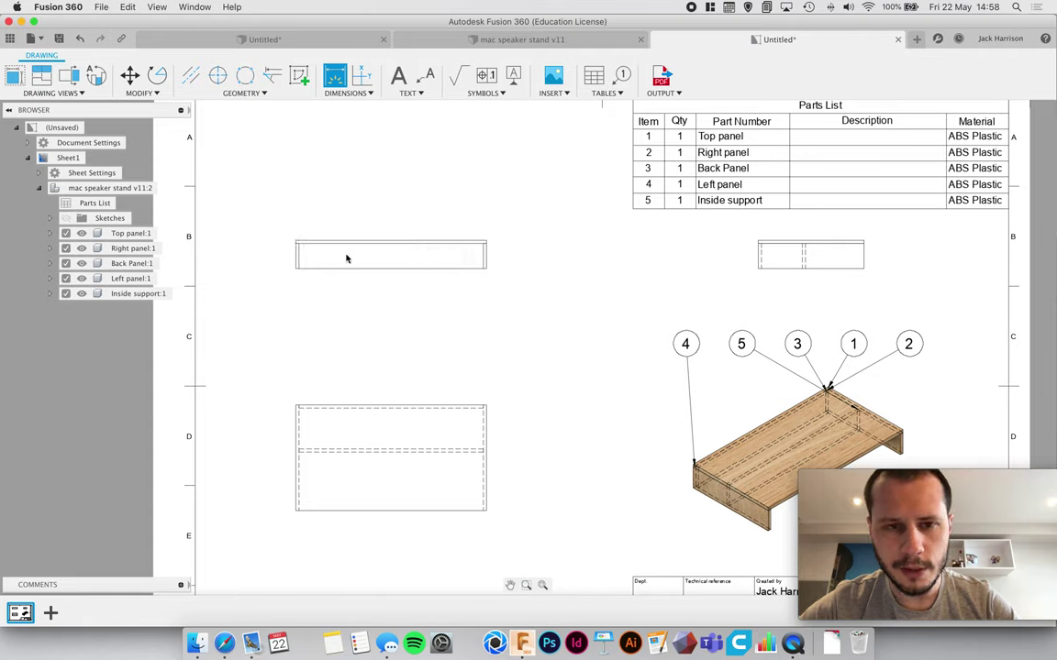
click(295, 241)
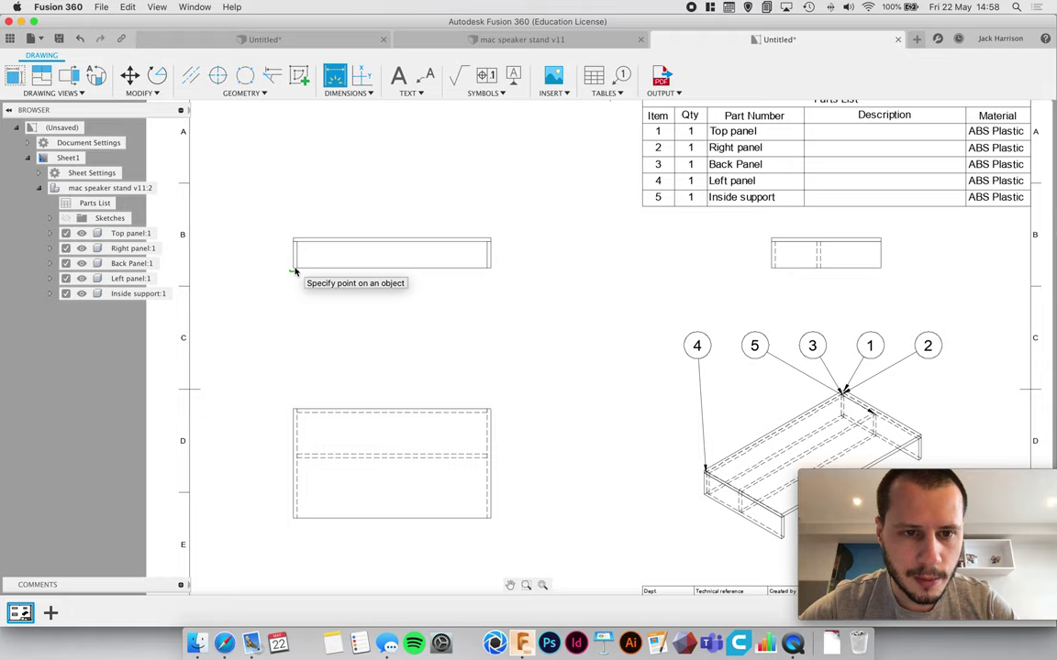
scroll(295, 270, up, 2)
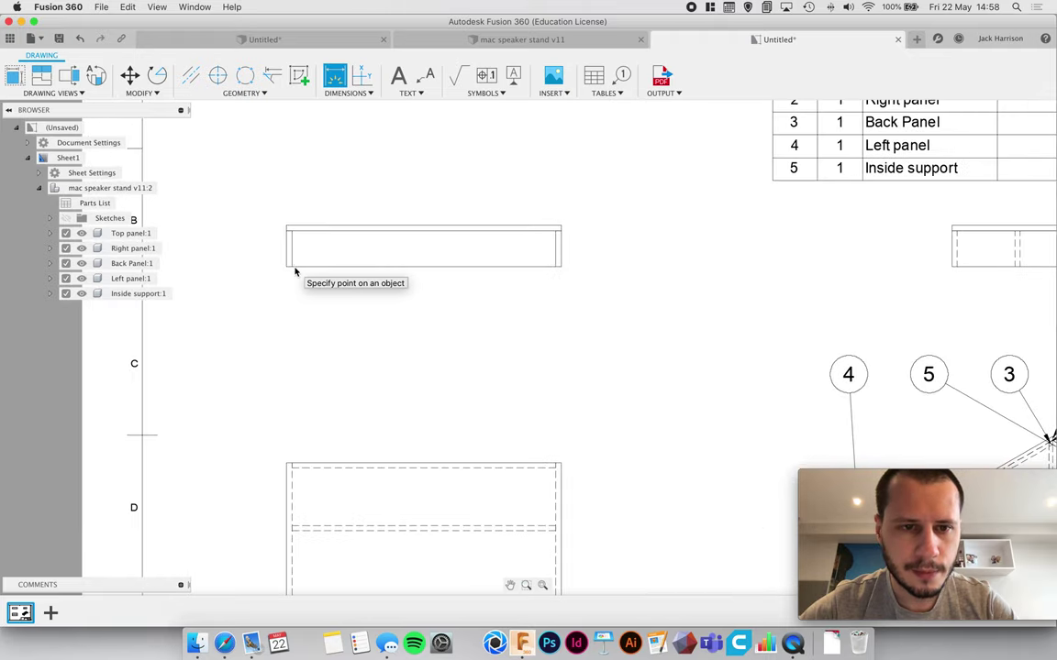
scroll(294, 271, up, 2)
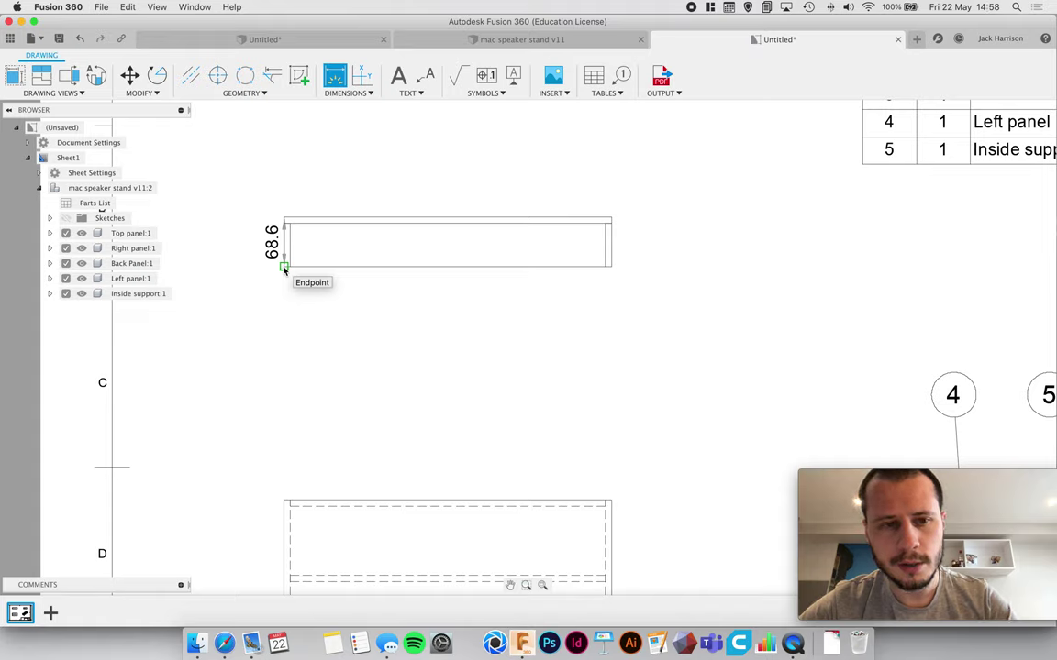
key(Escape)
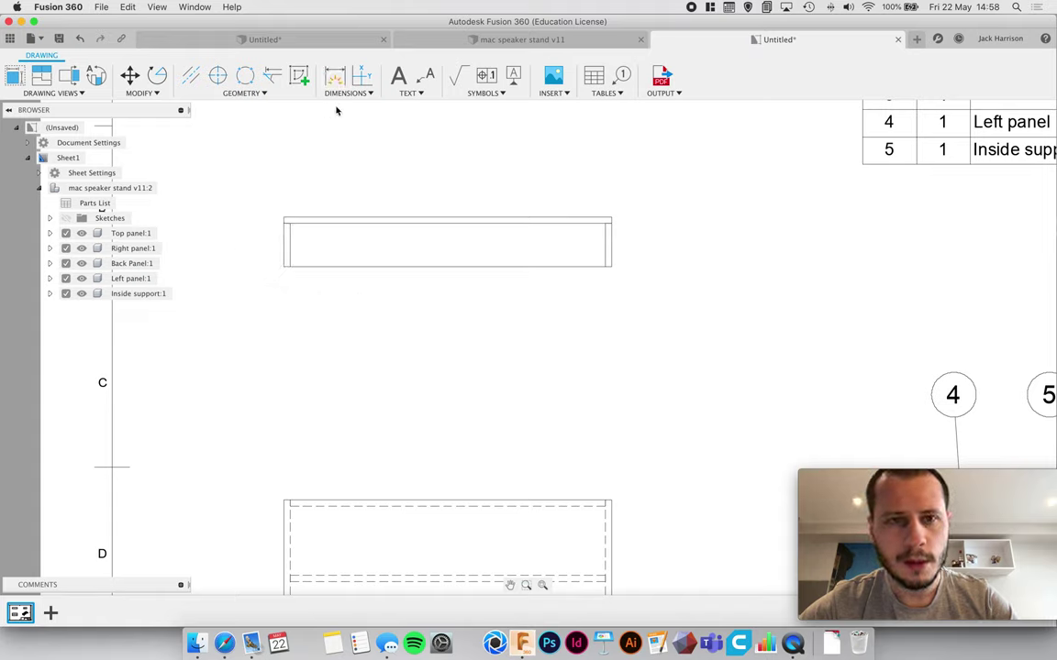
- Dimension the upper-left view with a 60 height on the left and 457.2 width above
click(335, 75)
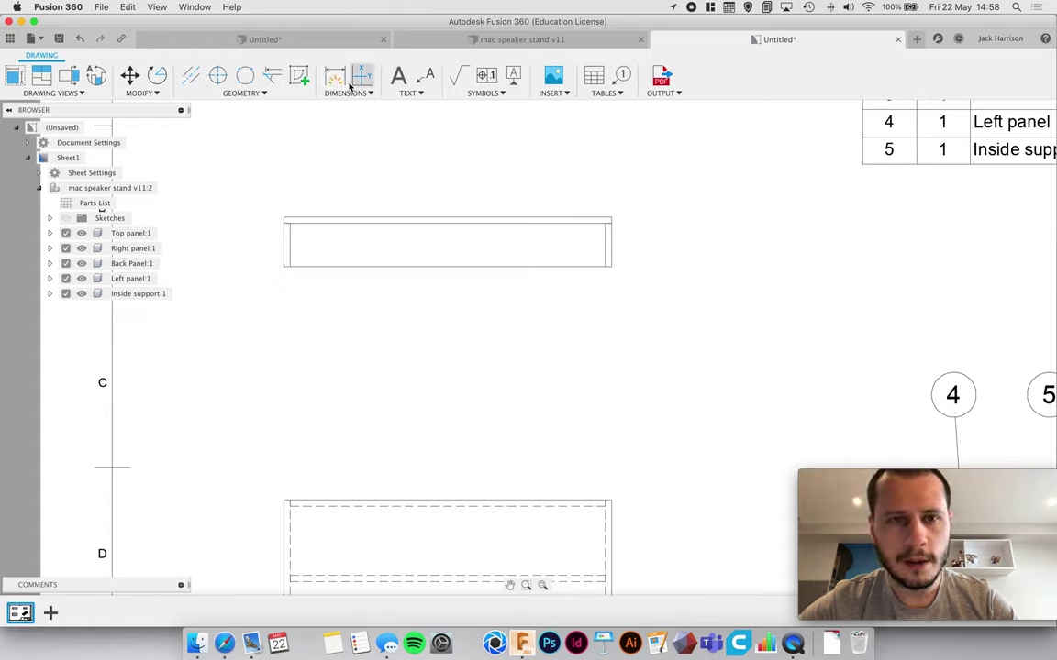
click(284, 242)
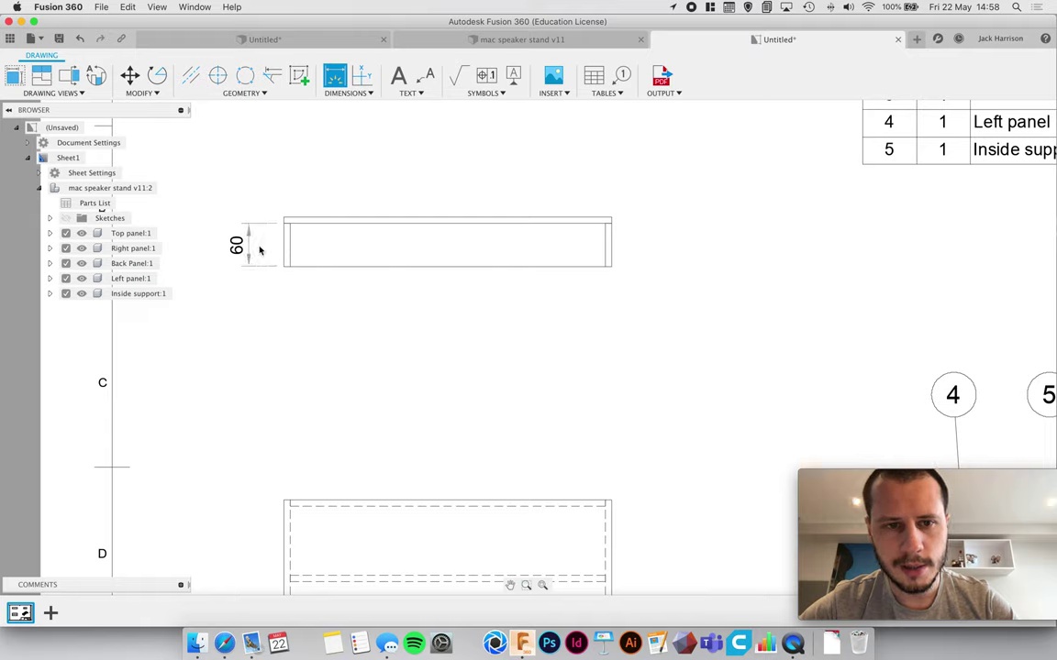
click(255, 251)
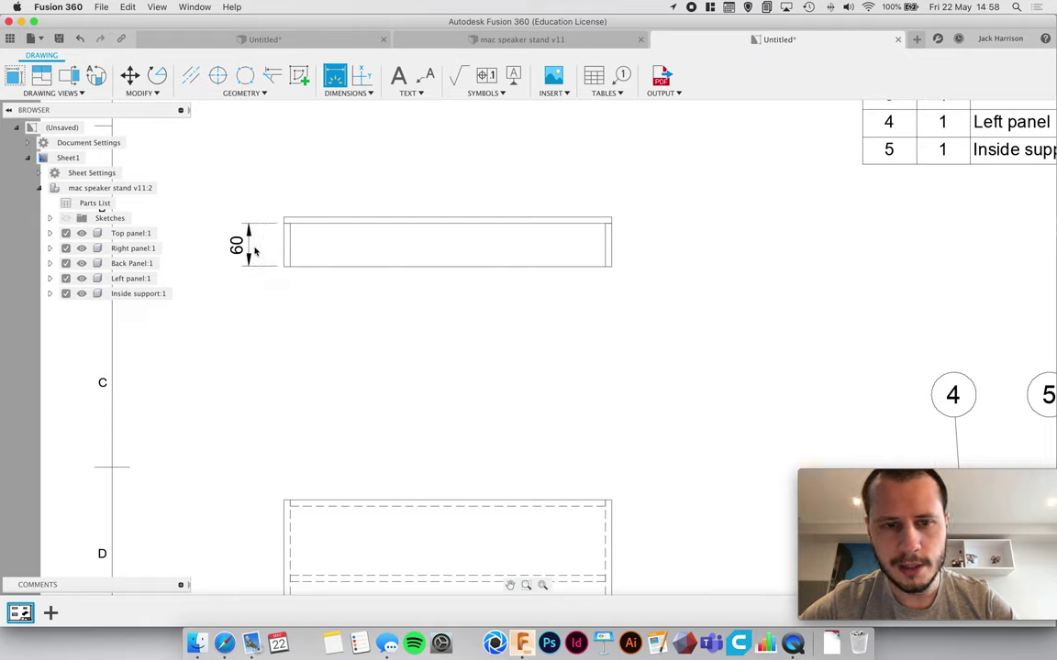
click(406, 219)
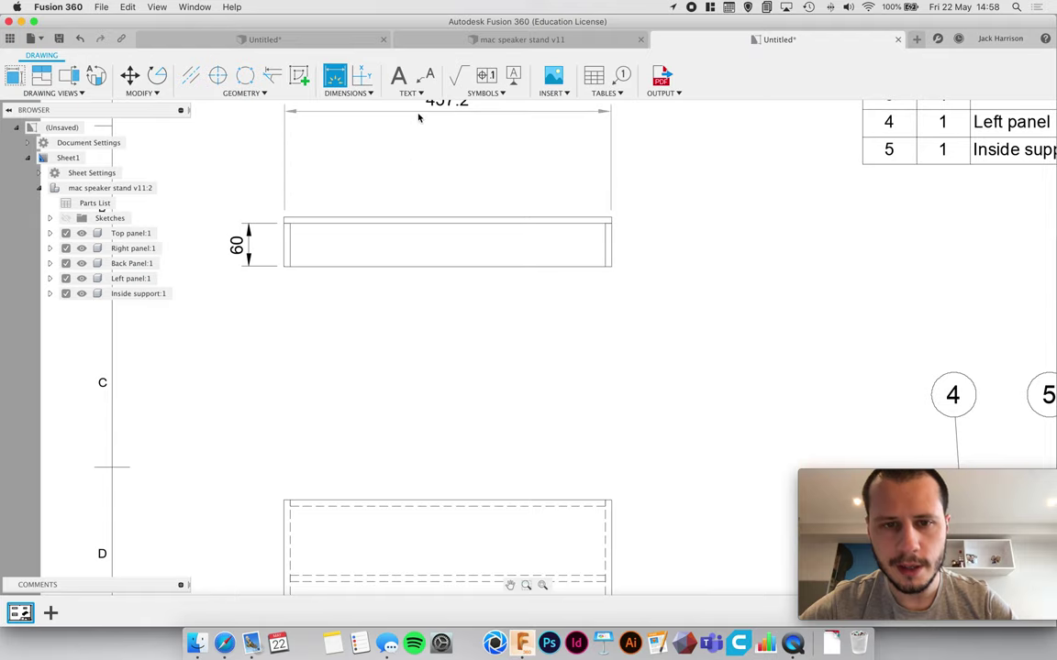
key(Escape)
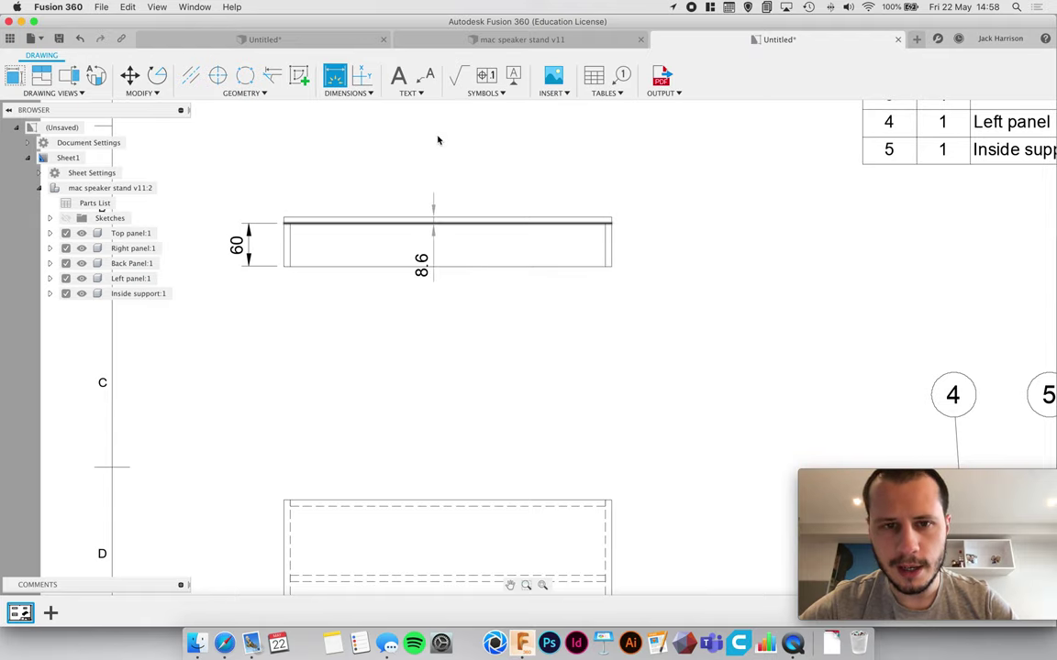
click(438, 136)
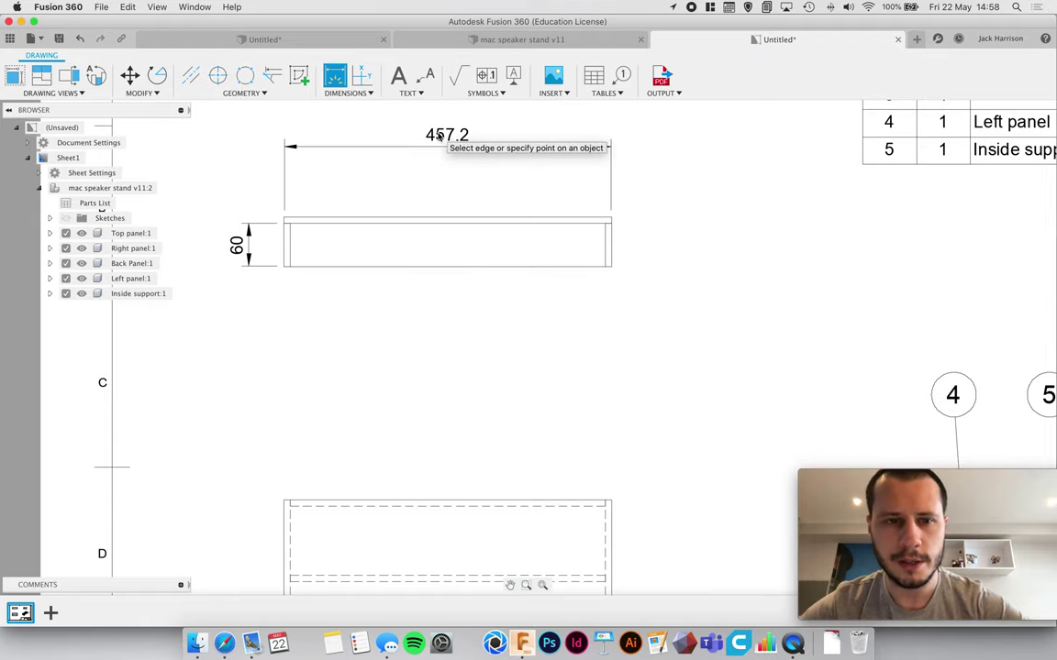
scroll(604, 278, right, 3)
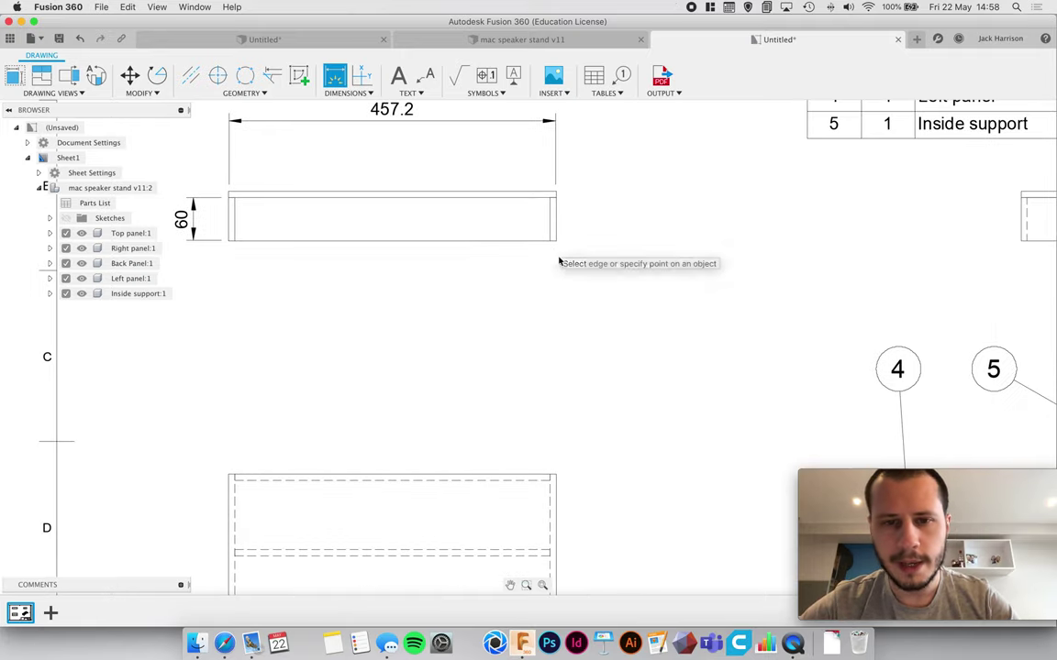
scroll(560, 263, down, 3)
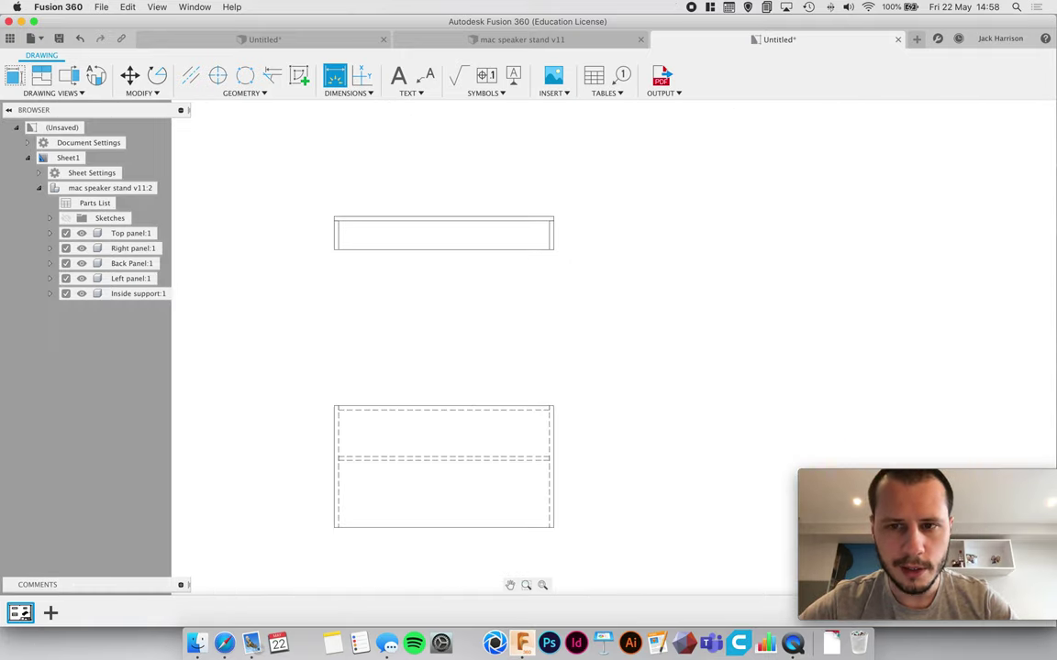
- Add a 457.2 width dimension under the lower view, then undo it as a duplicate
scroll(457, 236, up, 3)
scroll(457, 275, down, 3)
scroll(457, 274, right, 1)
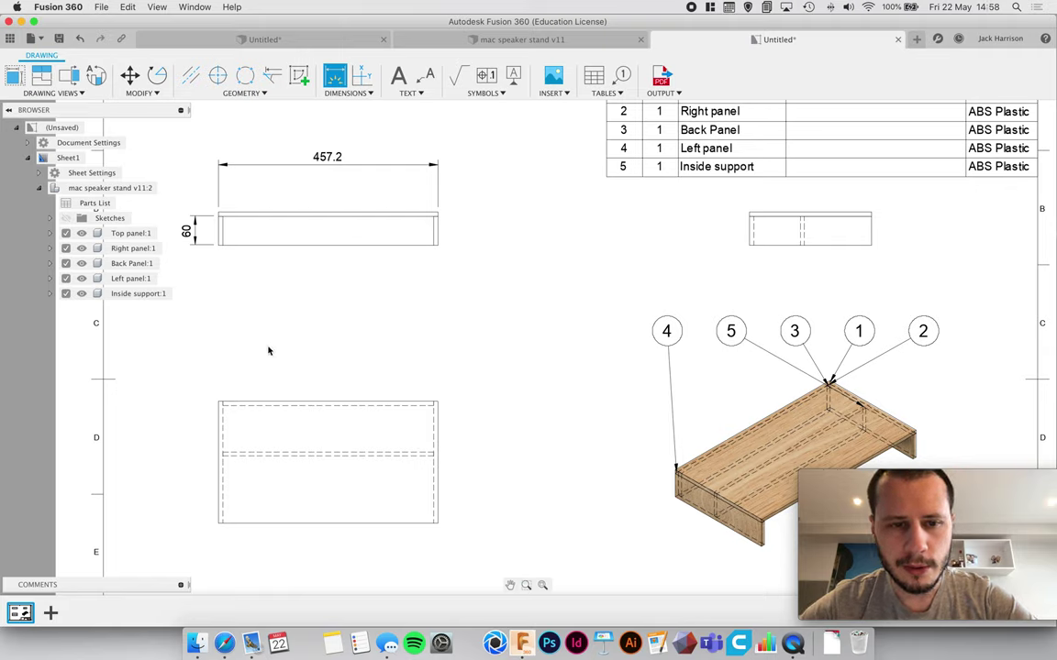
click(271, 524)
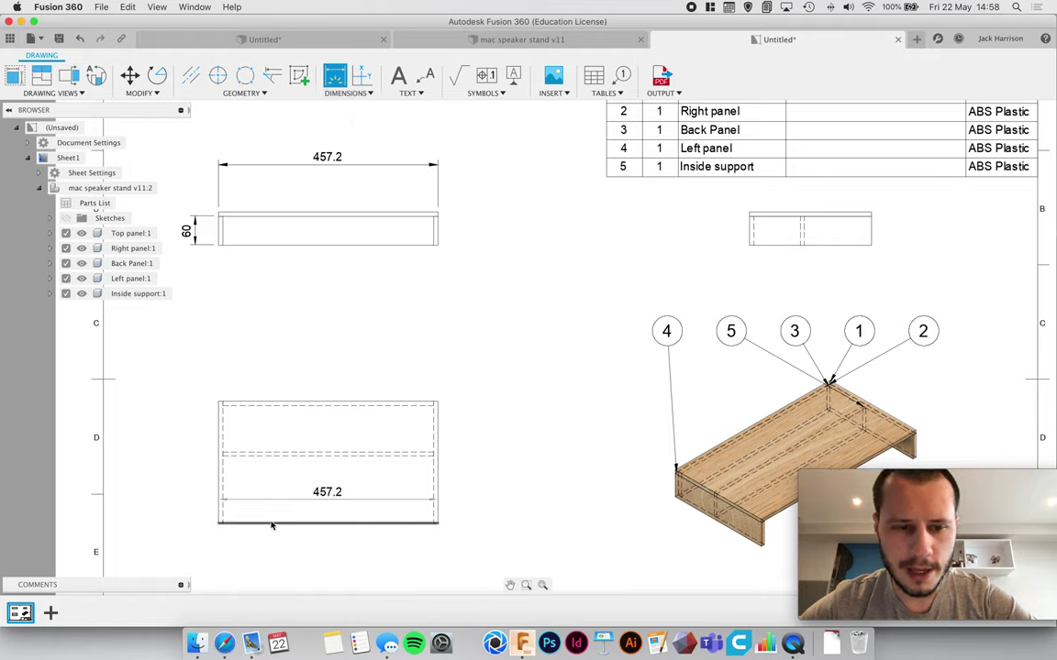
click(299, 574)
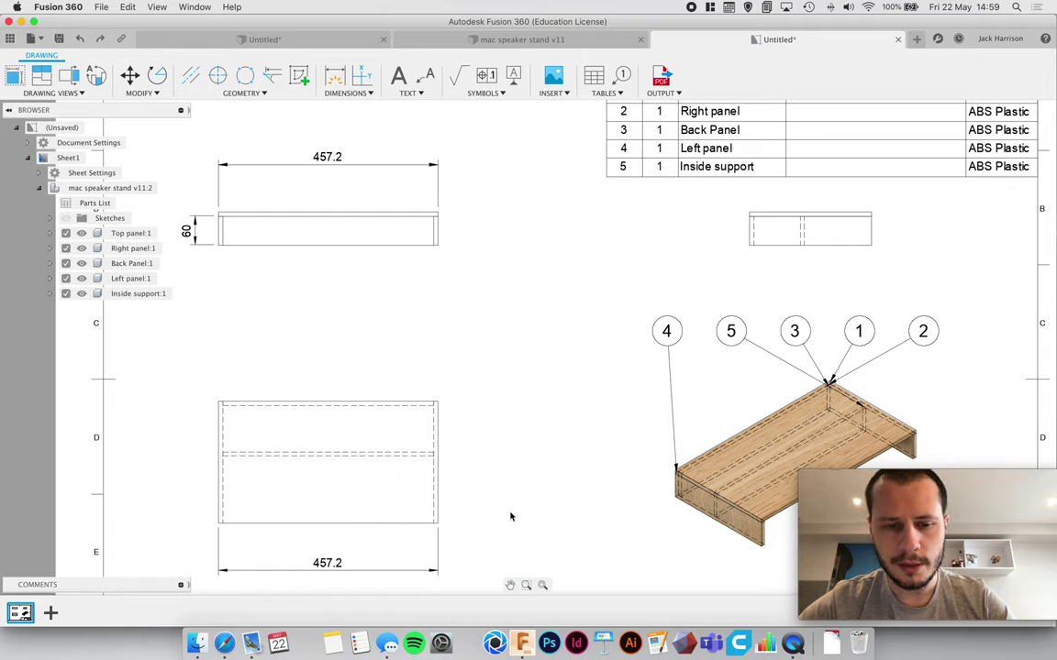
key(super+z)
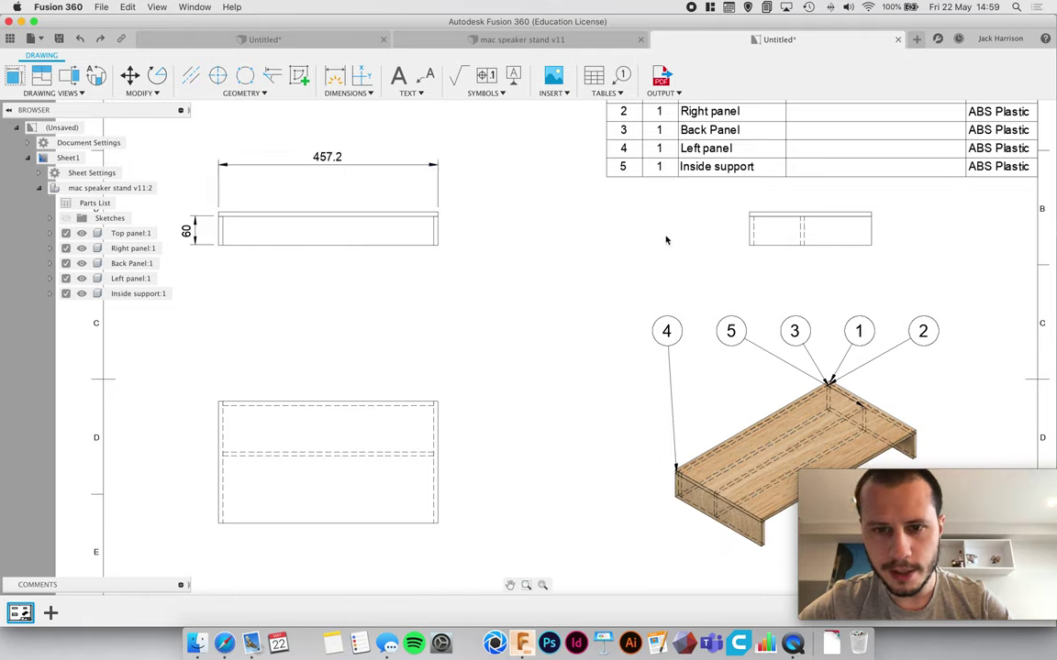
- Place a 254 width dimension below the upper-right side view
click(334, 76)
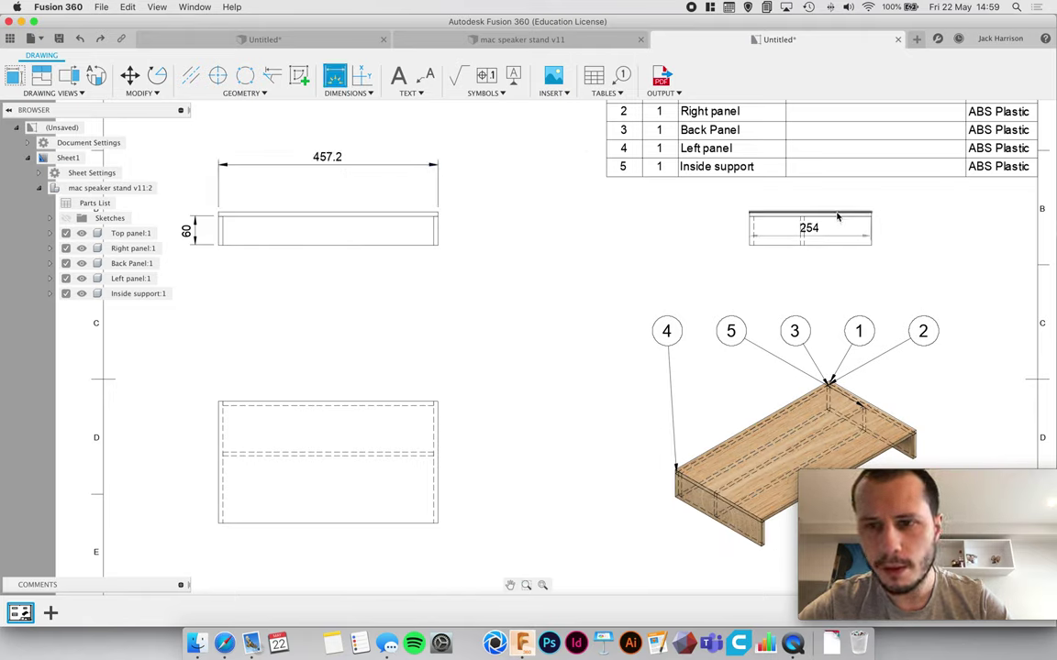
click(826, 218)
click(809, 284)
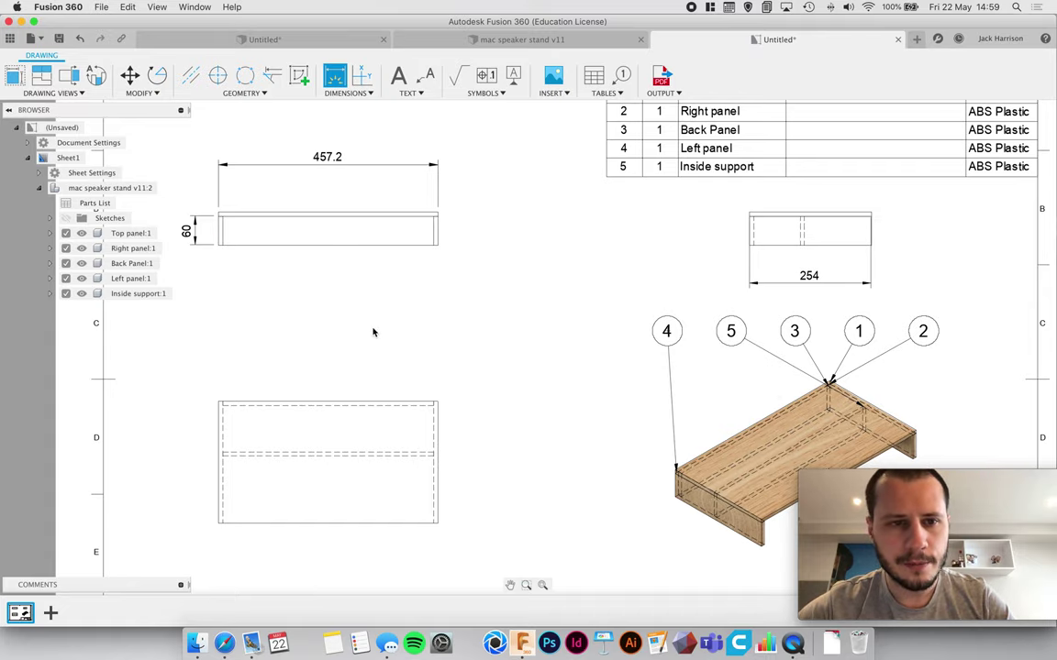
- Add an 8.6 panel-thickness dimension at the lower view's top right and confirm it
mouse_move(426, 325)
middle_down()
mouse_move(309, 213)
mouse_move(434, 318)
middle_up()
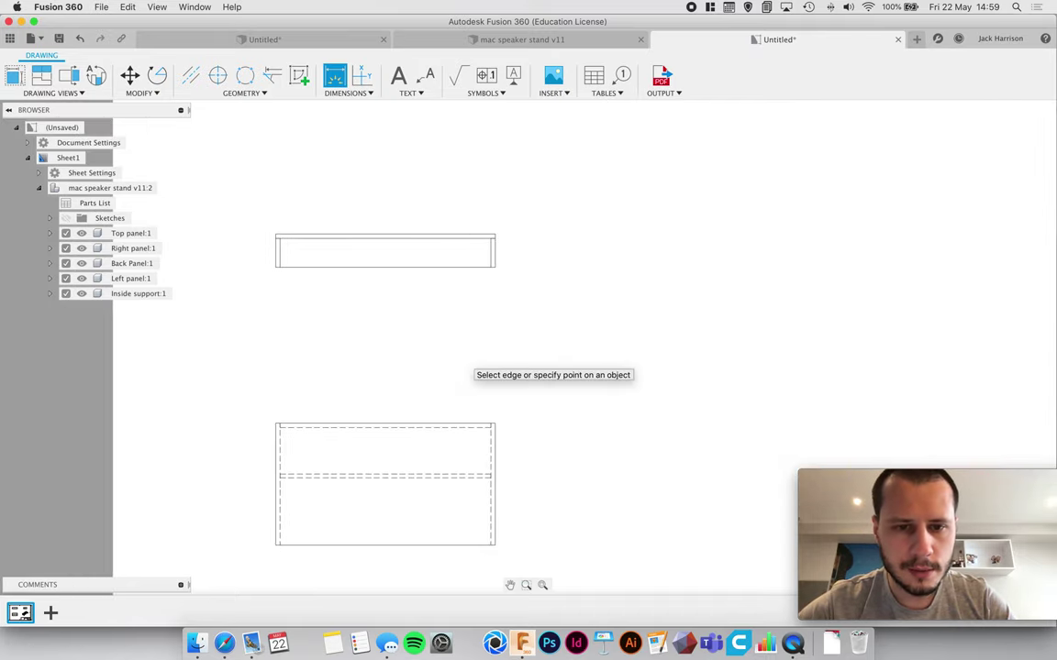
mouse_move(440, 477)
middle_down()
mouse_move(428, 427)
mouse_move(464, 376)
middle_up()
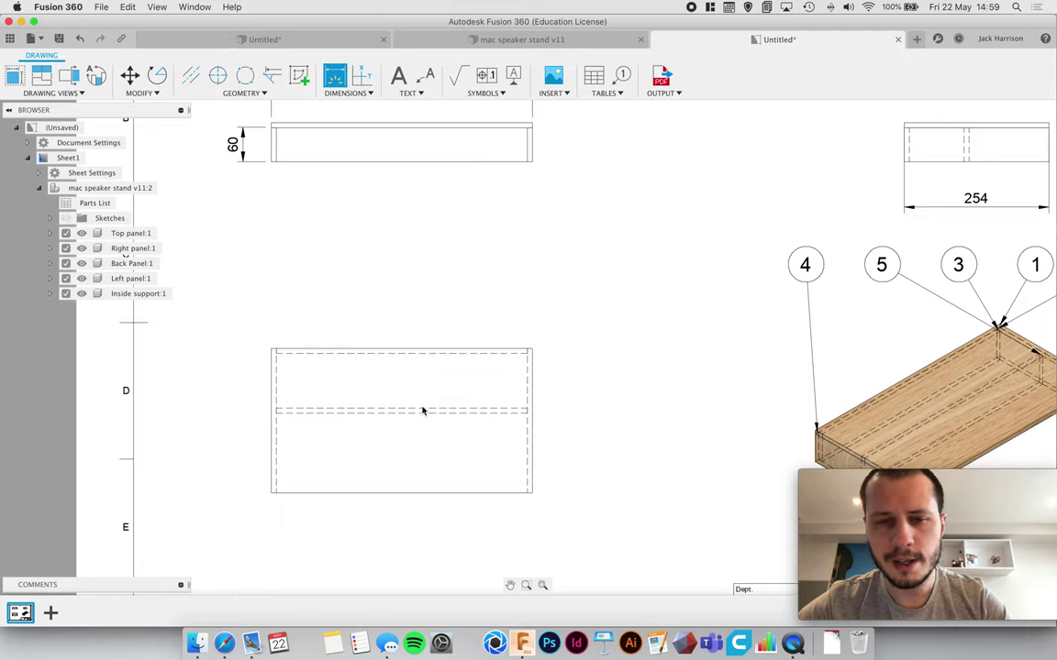
click(513, 354)
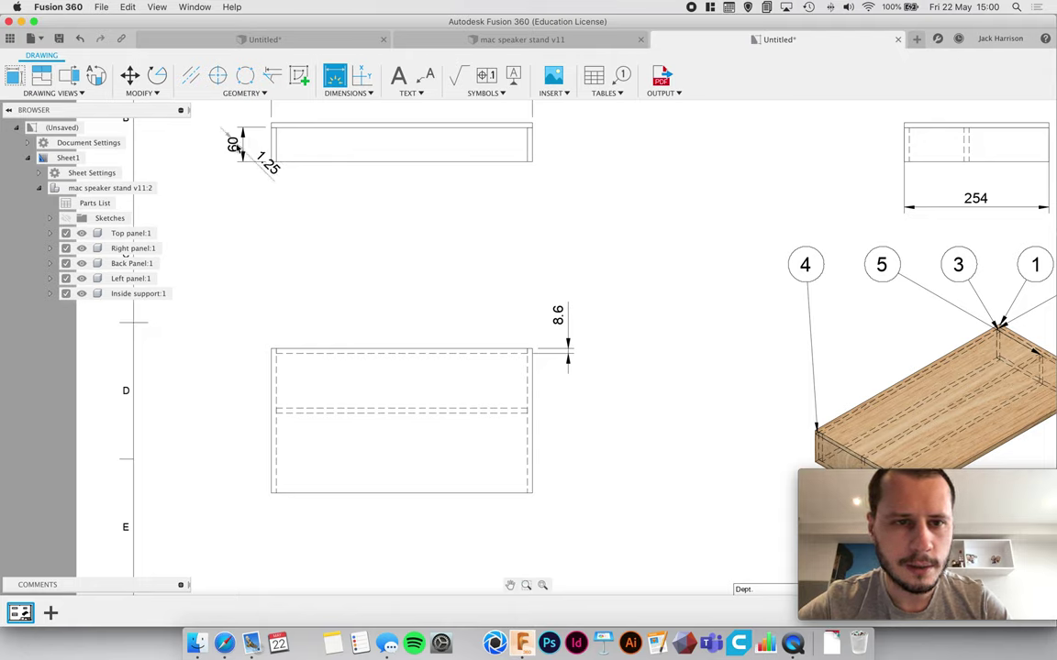
key(Escape)
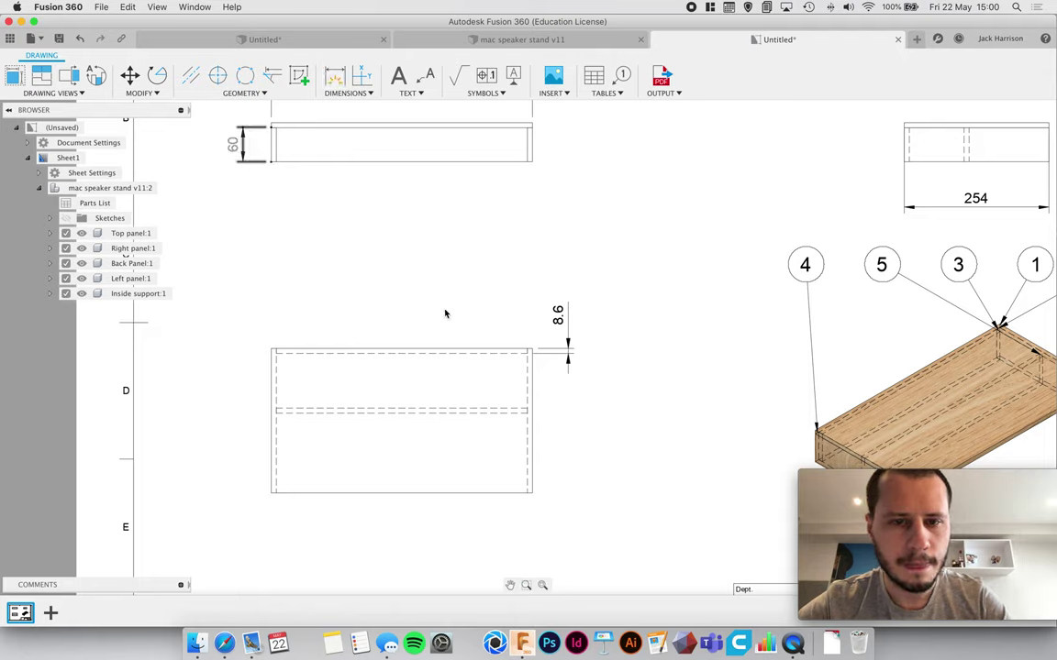
double_click(558, 315)
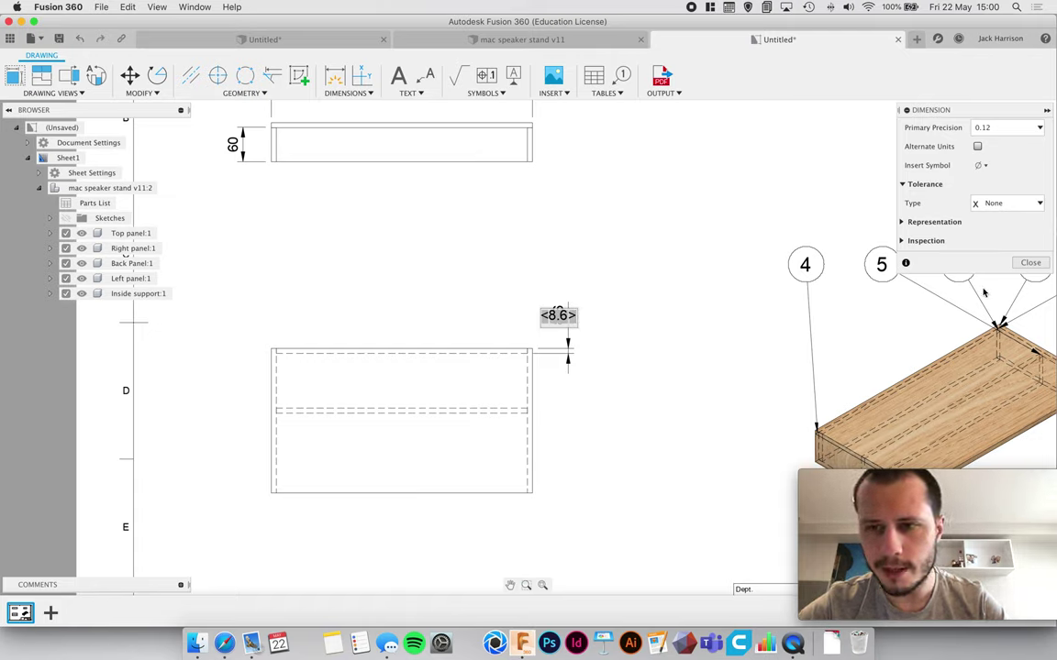
click(1029, 262)
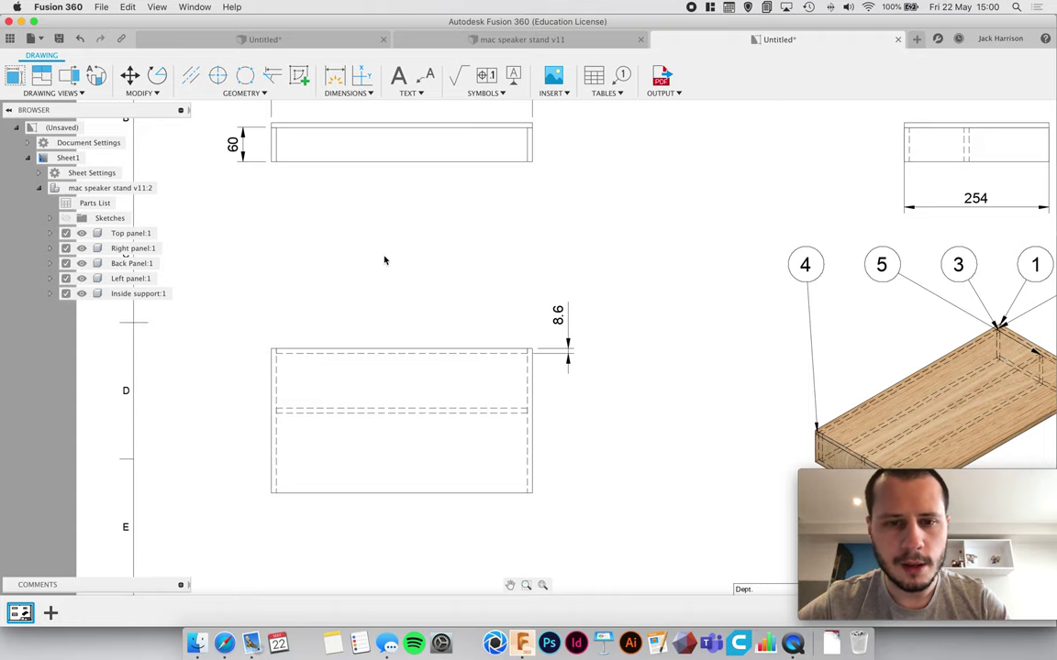
scroll(557, 278, right, 3)
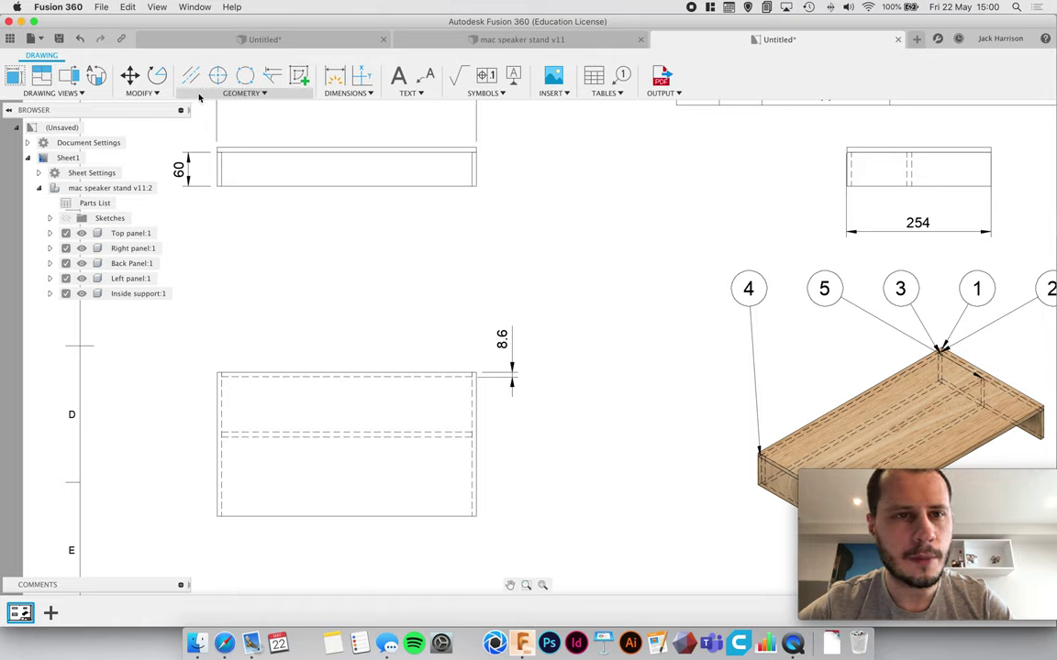
- Add a 90° angular dimension between the left and top edges of the lower front view
click(347, 93)
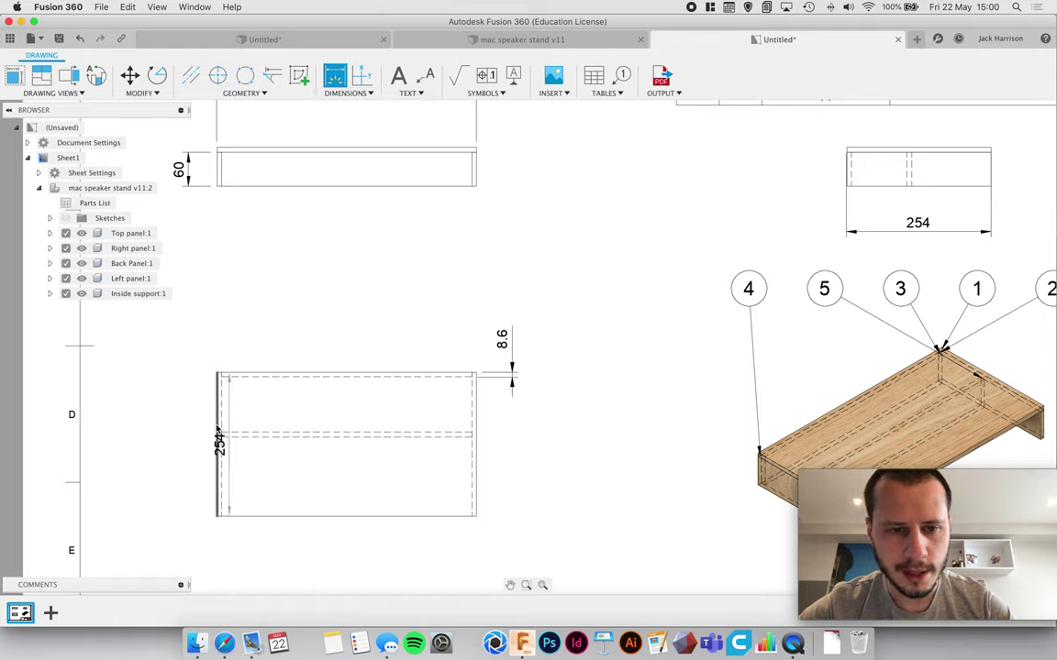
click(219, 431)
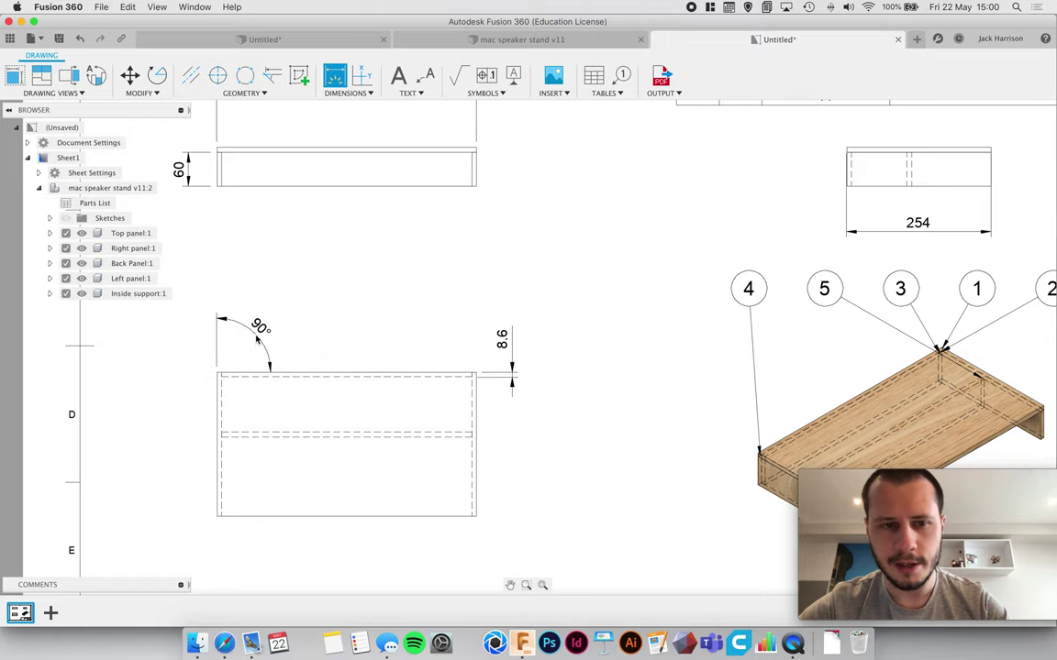
click(258, 340)
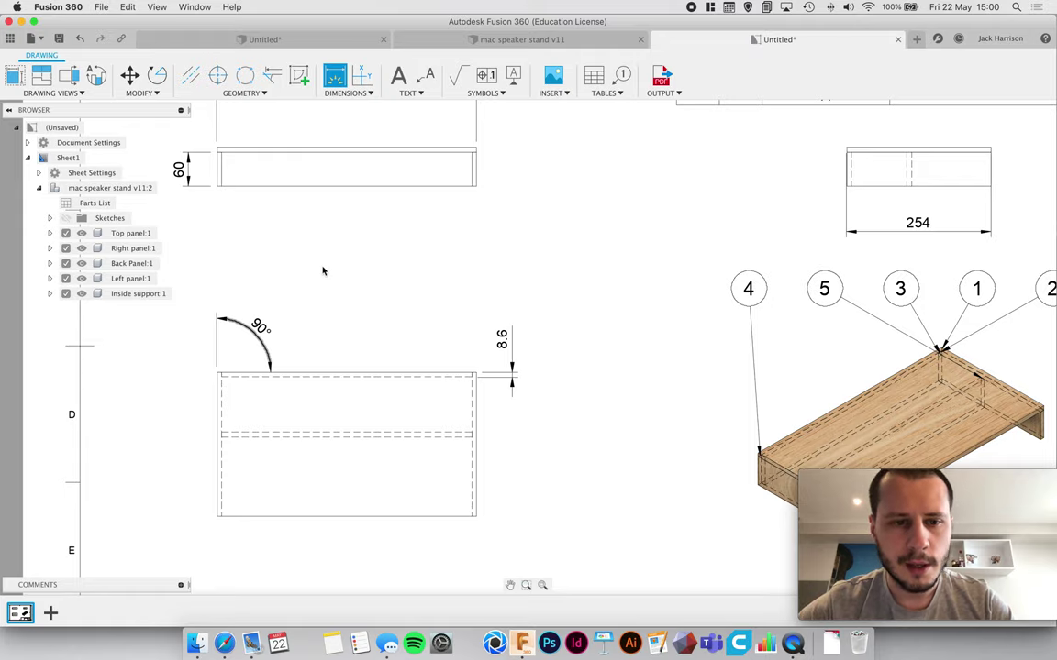
middle_drag(641, 283, 439, 305)
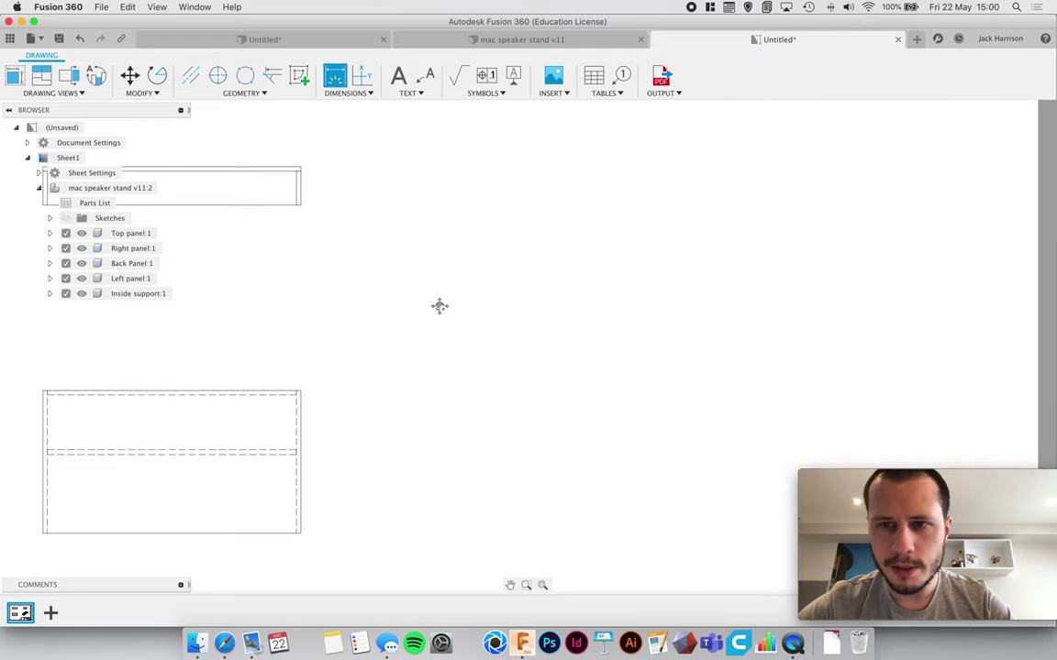
- Add a 113.89 corner-to-corner aligned dimension to the small side view, placed below-left
scroll(609, 260, down, 3)
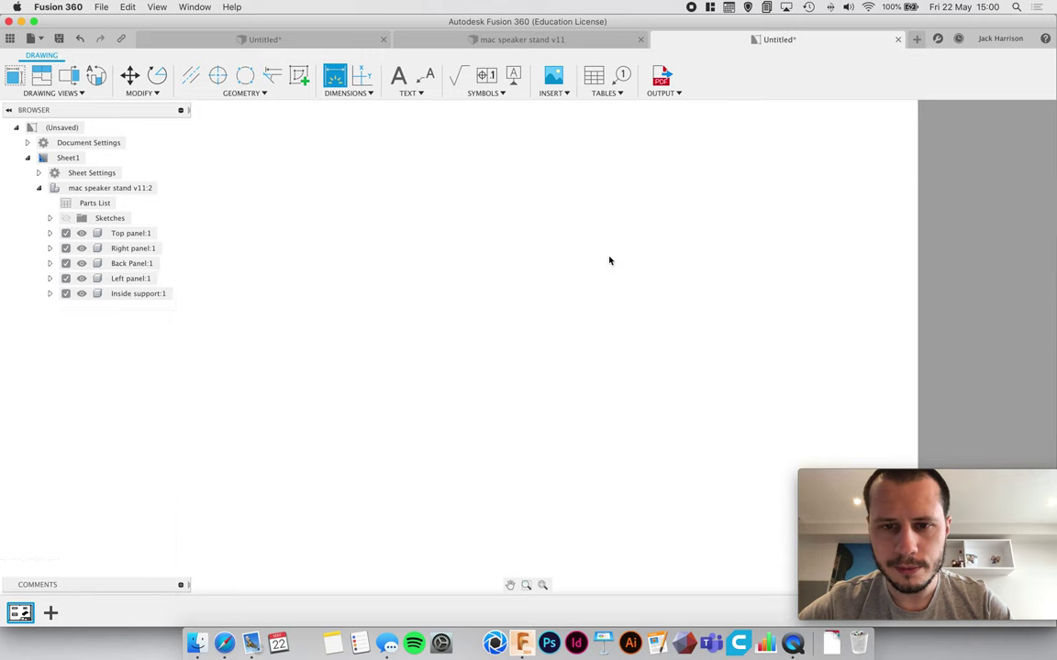
scroll(615, 275, up, 3)
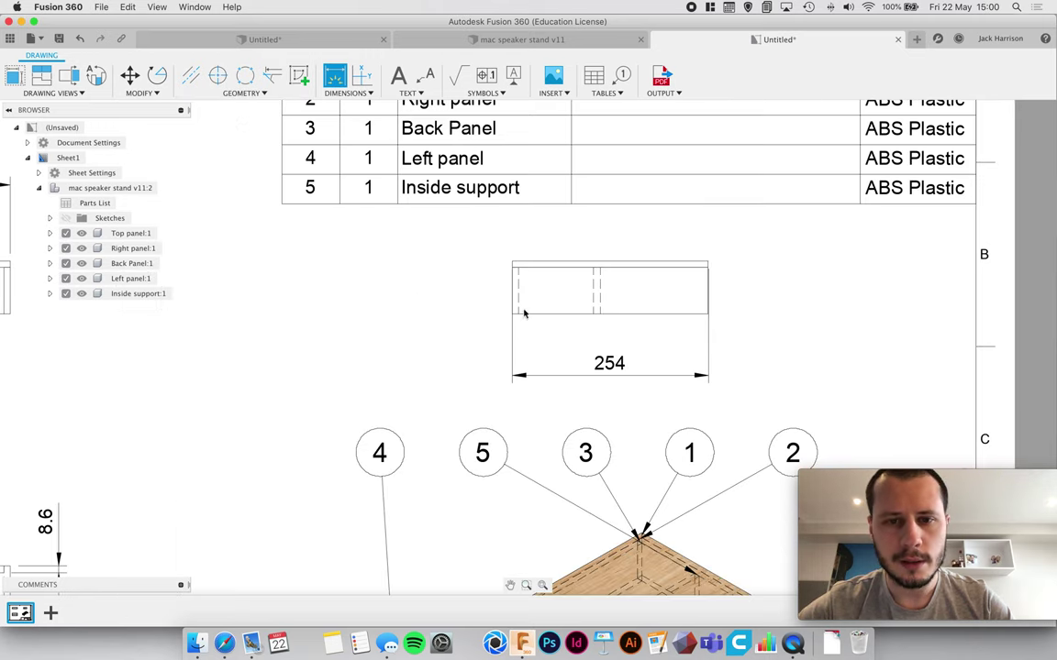
click(519, 269)
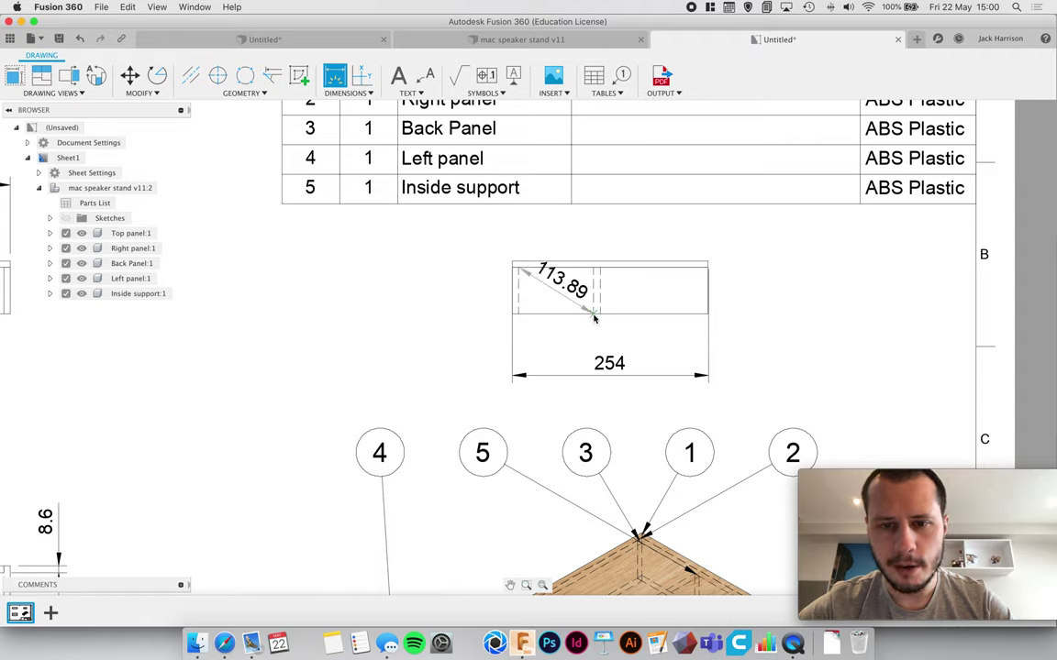
click(594, 317)
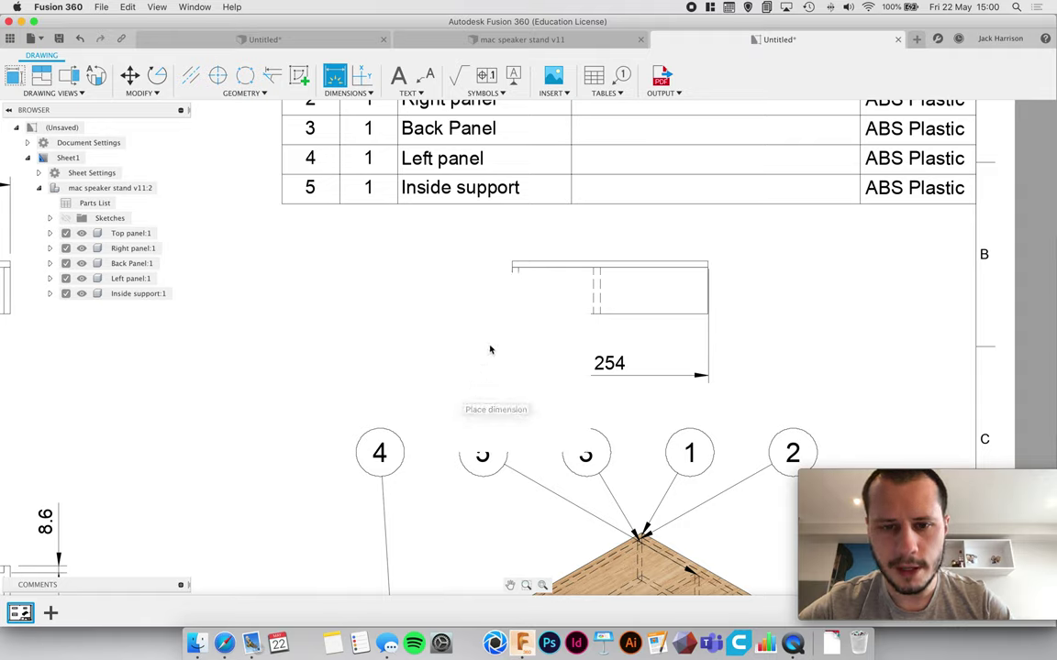
click(486, 383)
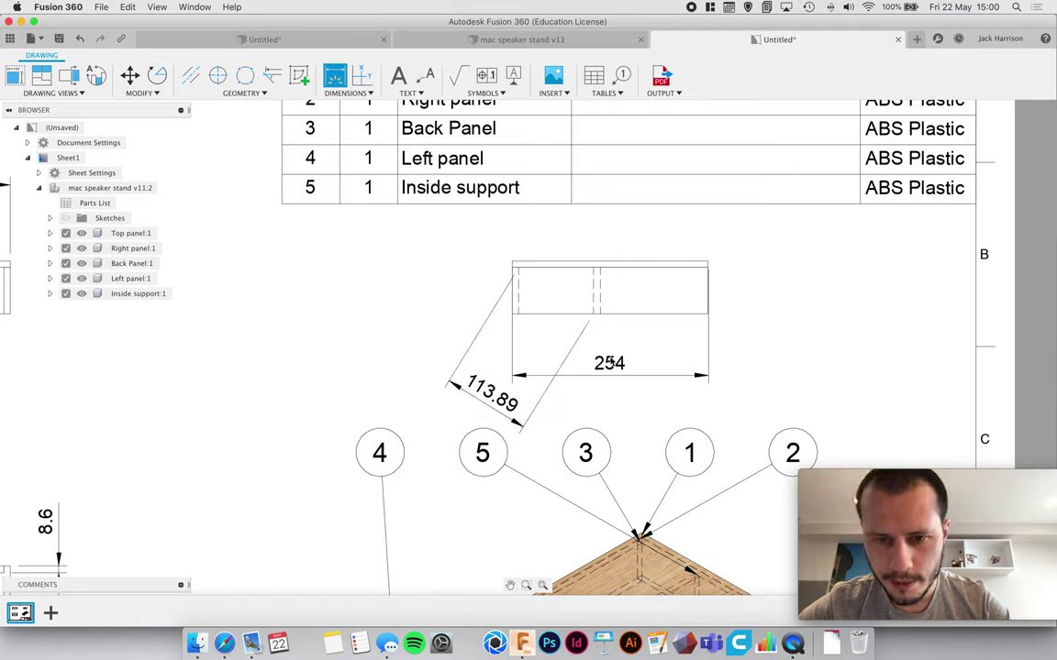
- Drag the 254 width dimension label out to the right of the view
click(609, 364)
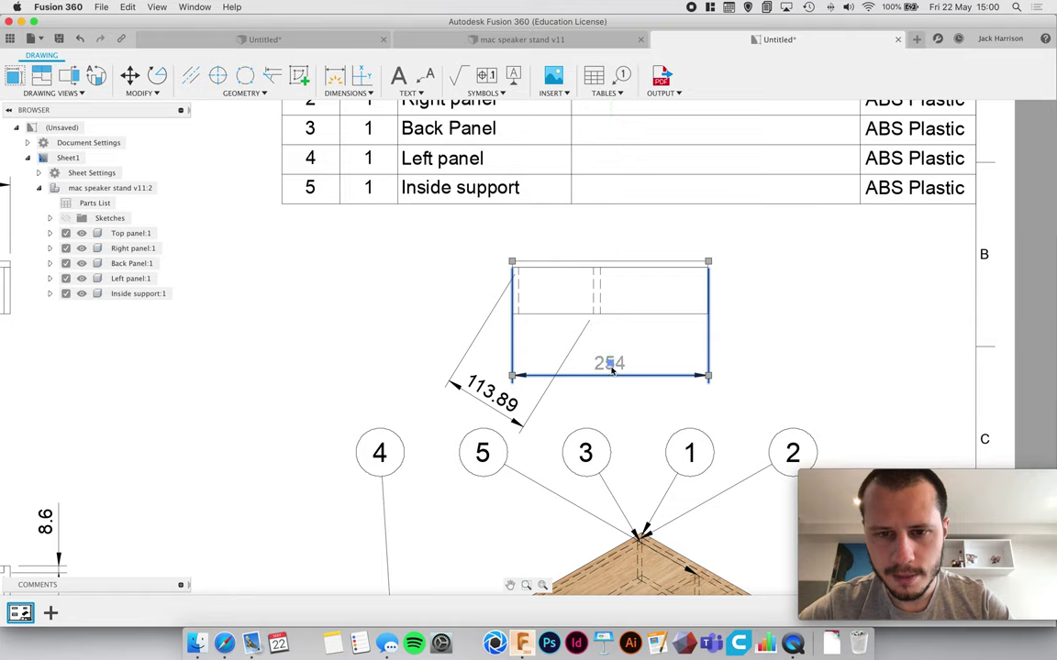
drag(609, 364, 677, 364)
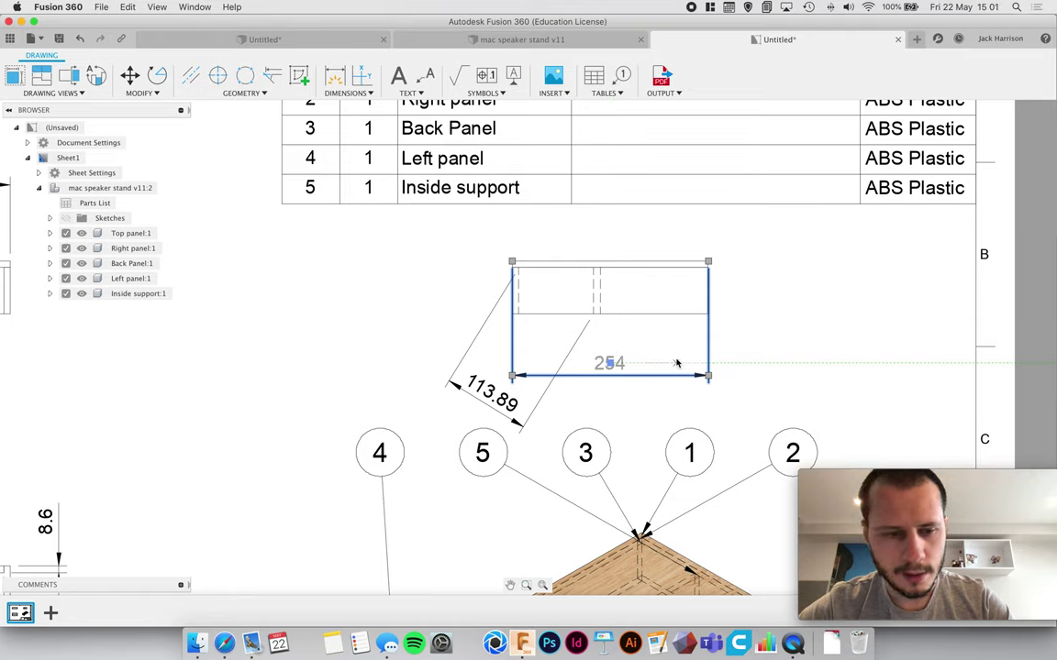
click(611, 365)
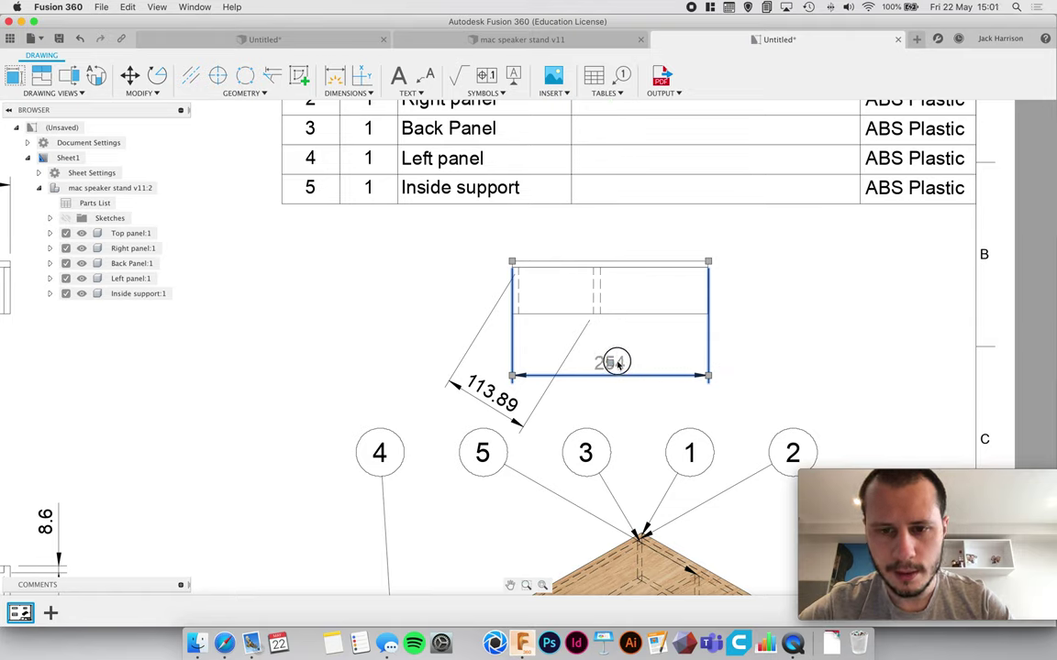
drag(610, 364, 741, 341)
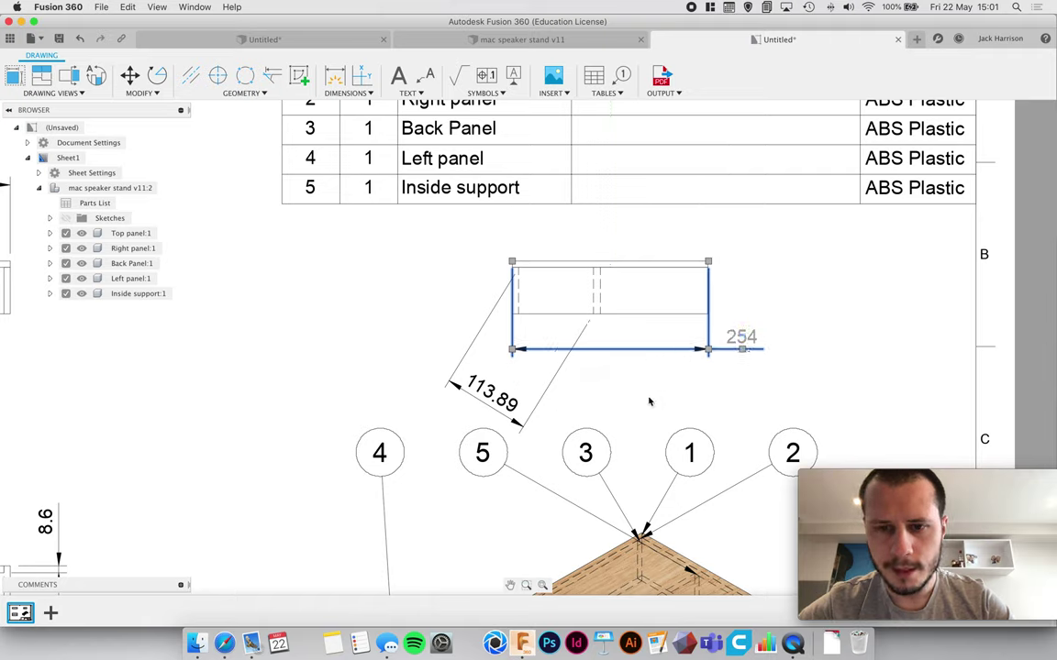
click(706, 392)
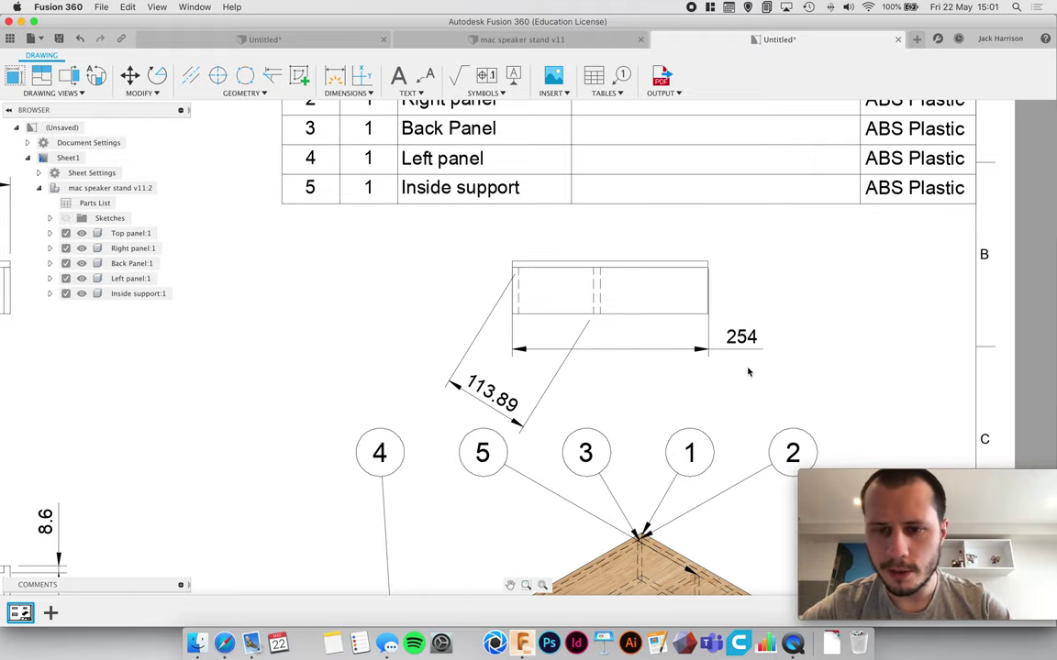
scroll(715, 386, down, 3)
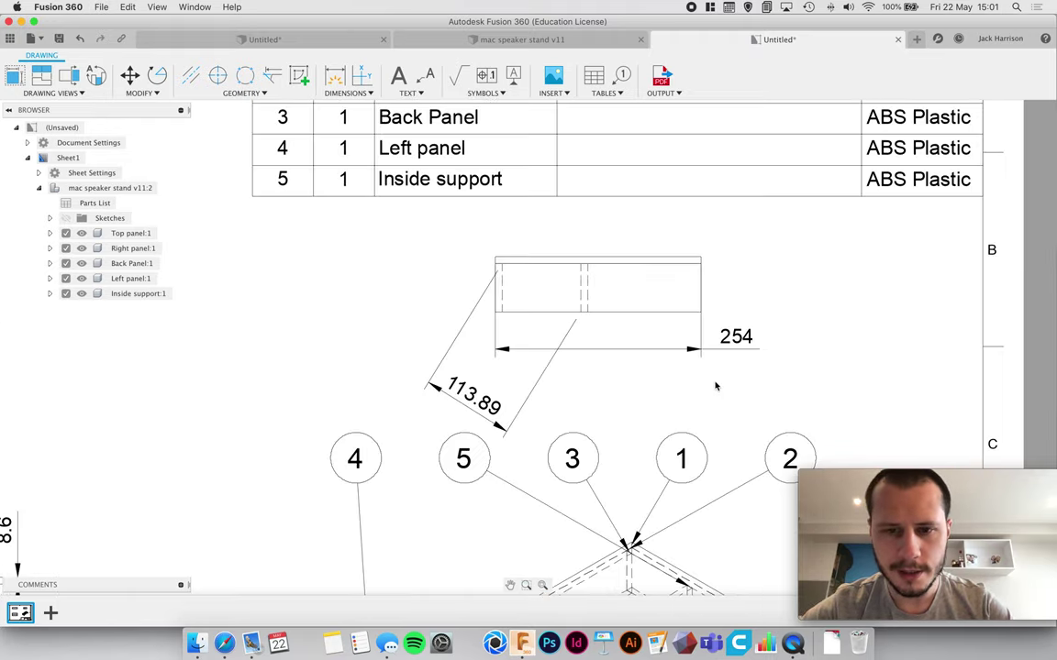
- Zoom out to see all of Sheet1 and add a new blank sheet to the drawing
scroll(613, 412, down, 4)
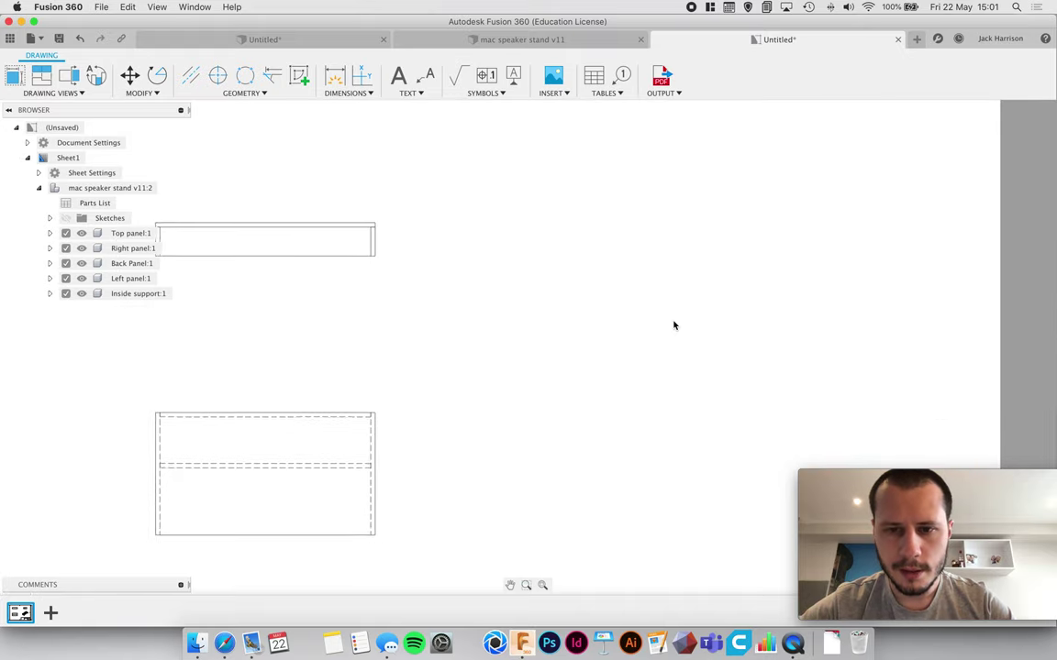
scroll(652, 338, down, 1)
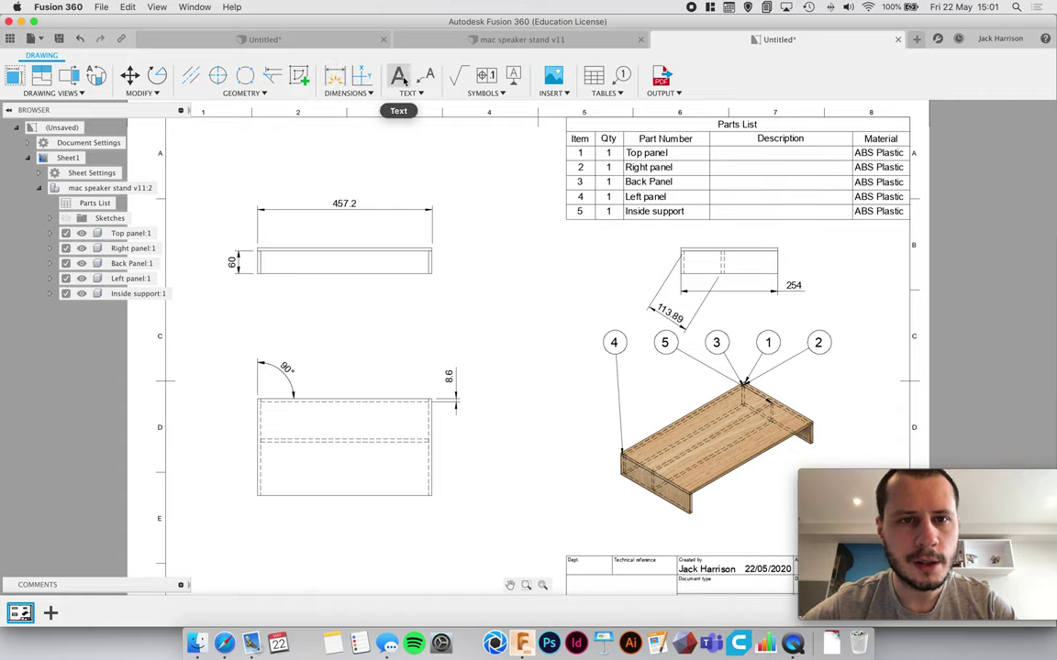
click(432, 264)
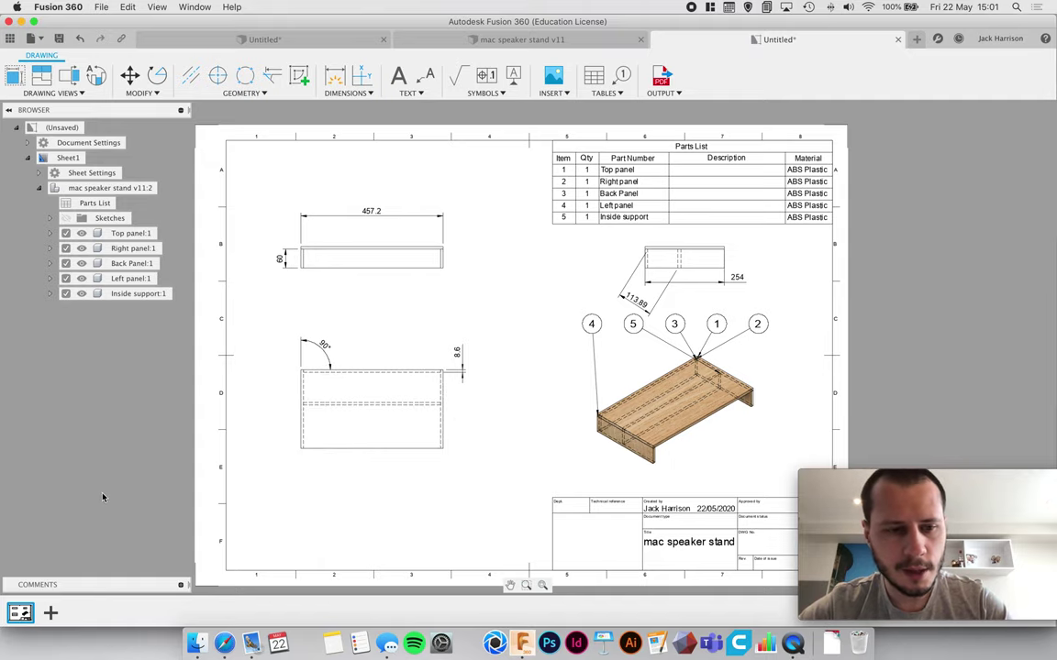
click(51, 612)
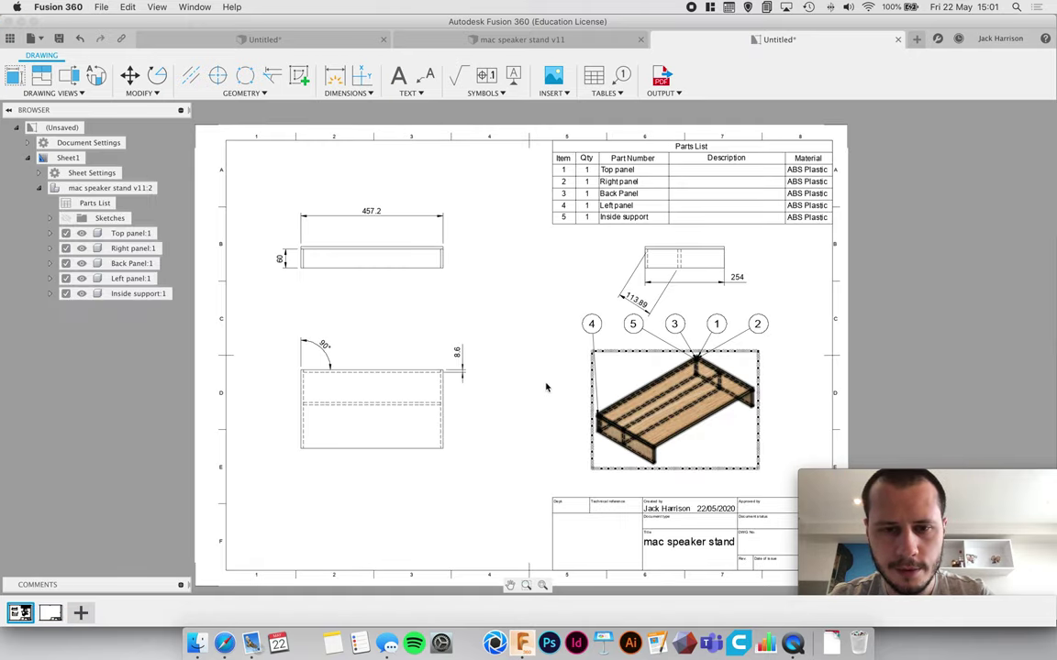
- Switch to the blank Sheet2 from the sheet bar
click(80, 613)
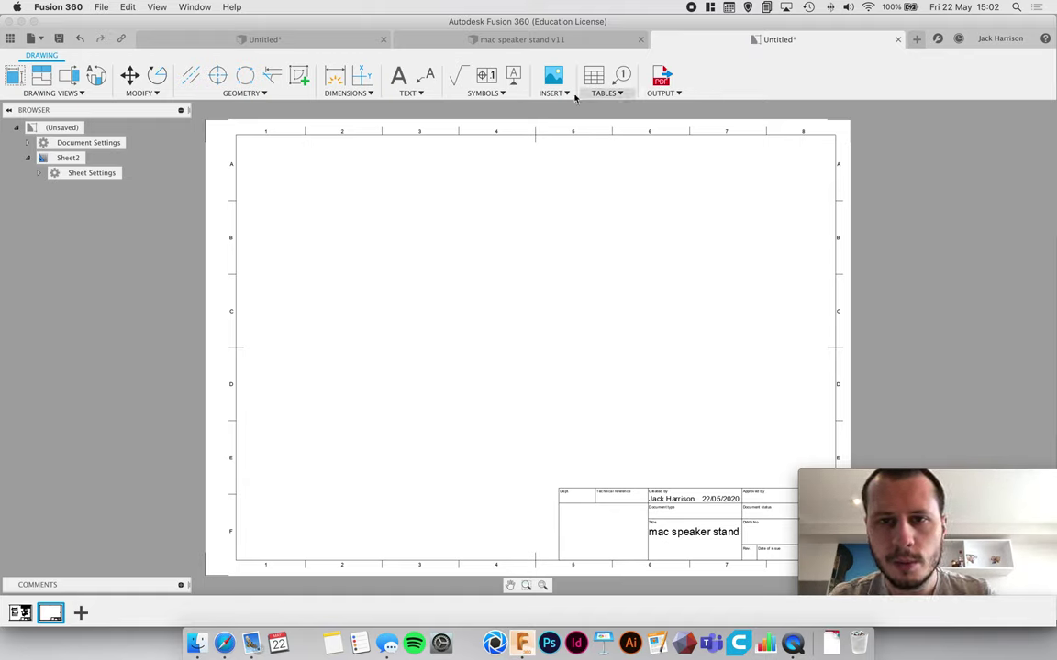
- Open Output PDF with All Sheets selected as the range, then cancel without exporting
click(664, 81)
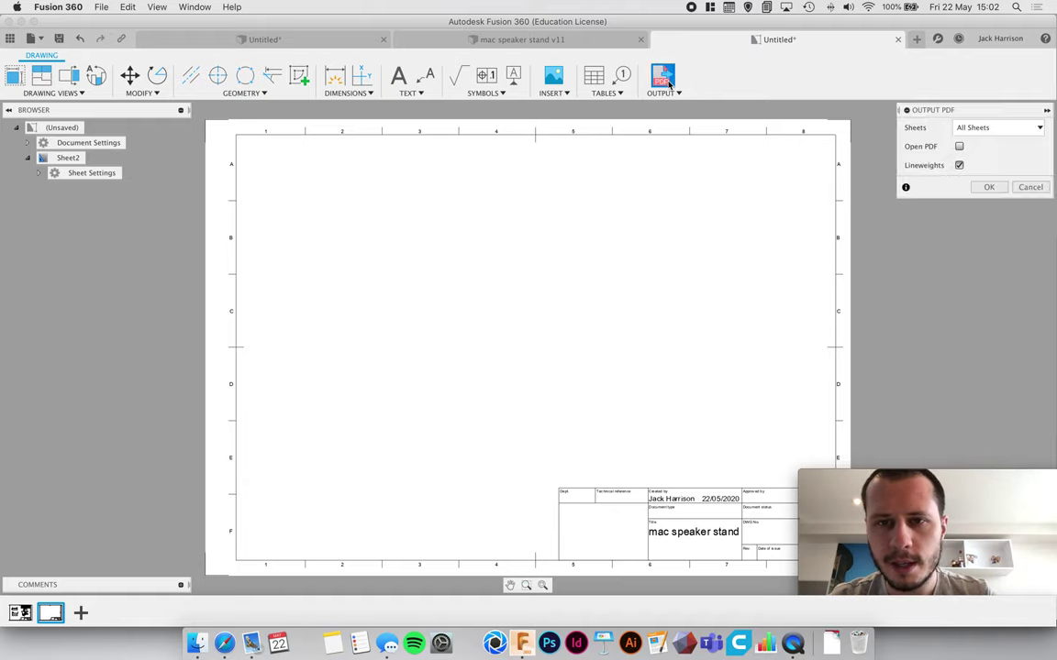
click(980, 129)
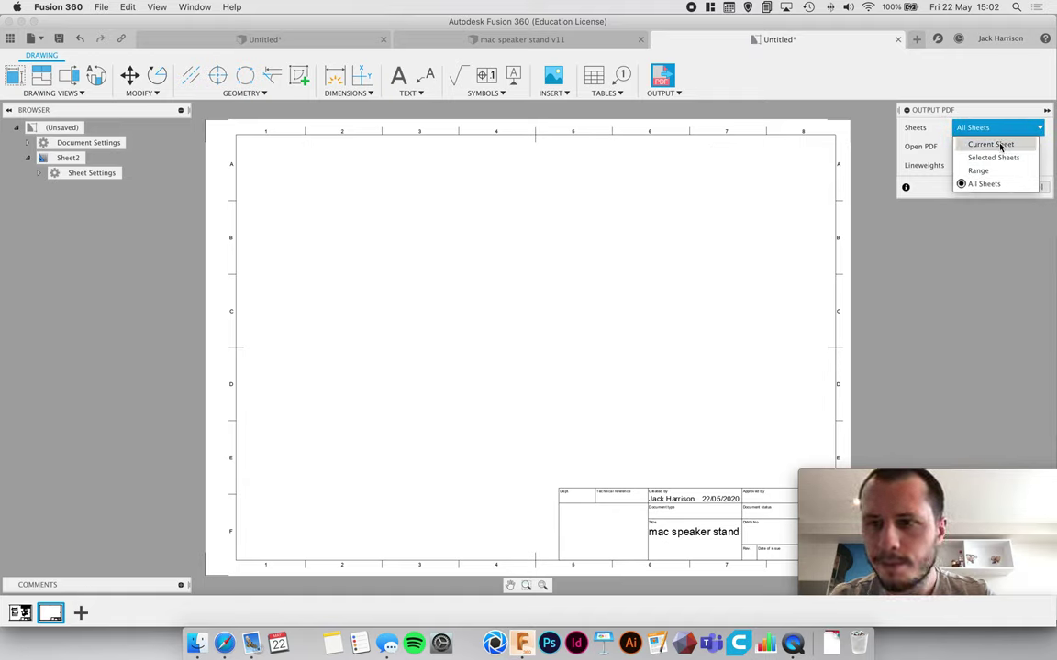
click(958, 149)
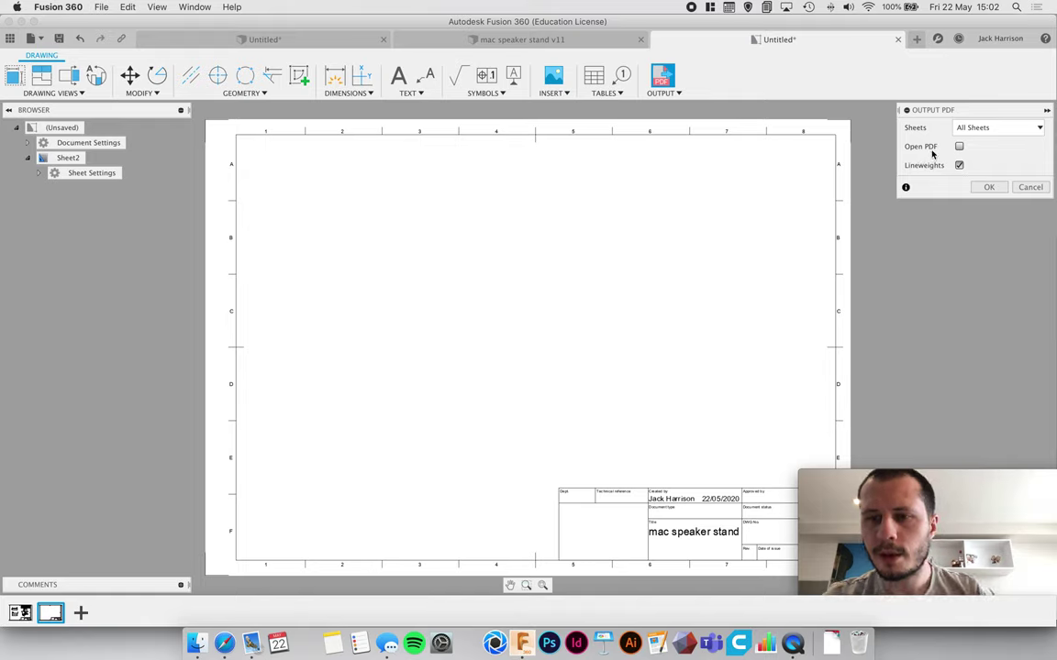
click(1030, 188)
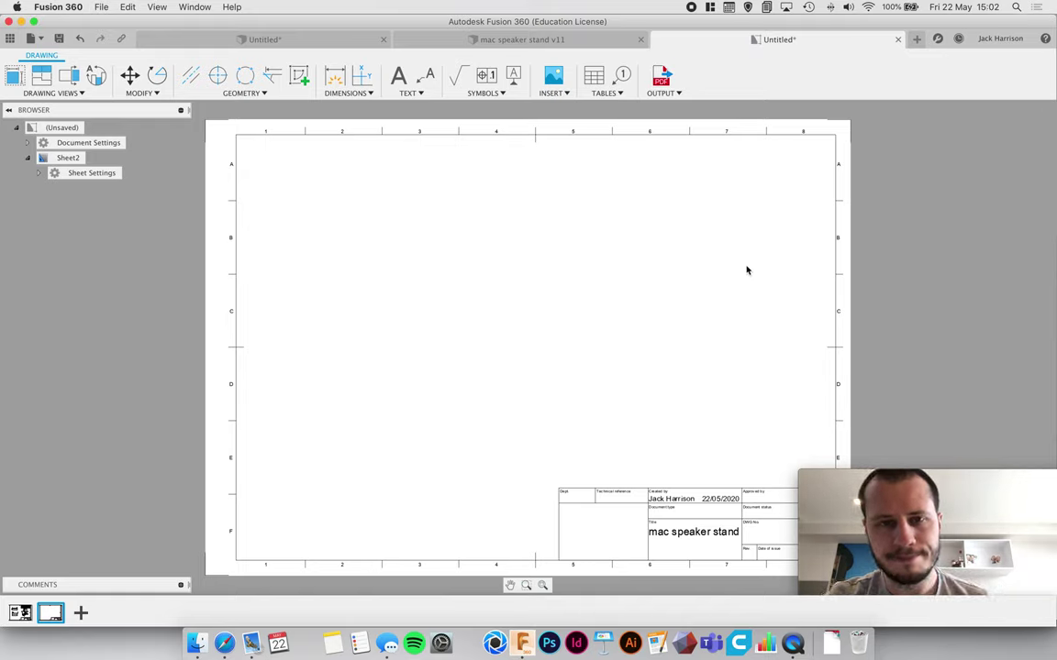